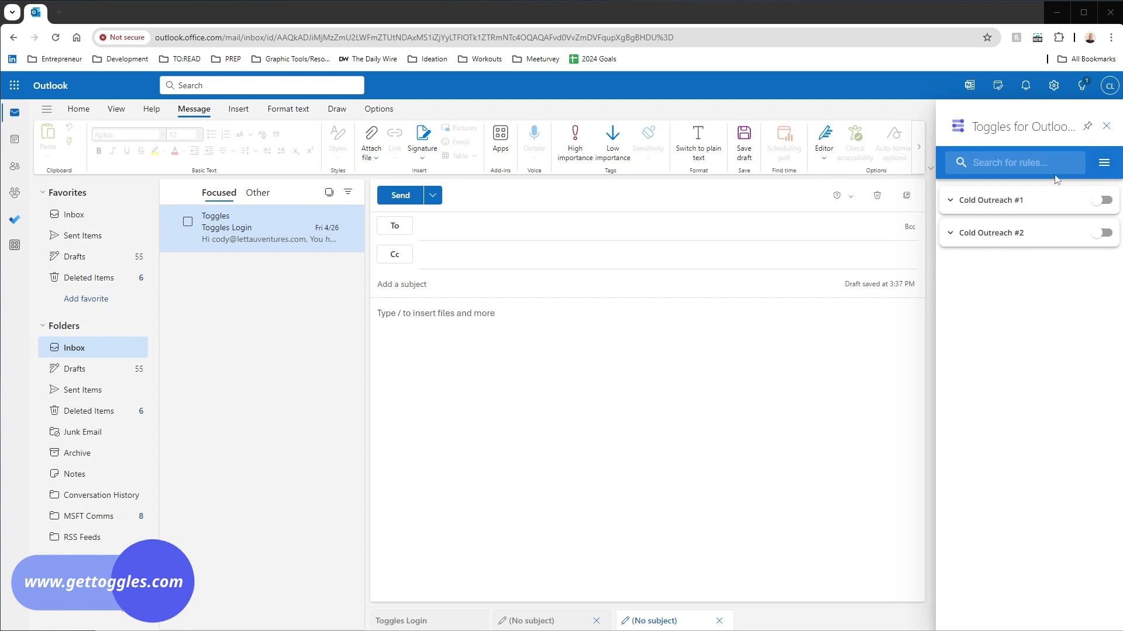
- Start a new signature named "External Signature" with the description "External" and proceed to its content
left_click(1108, 166)
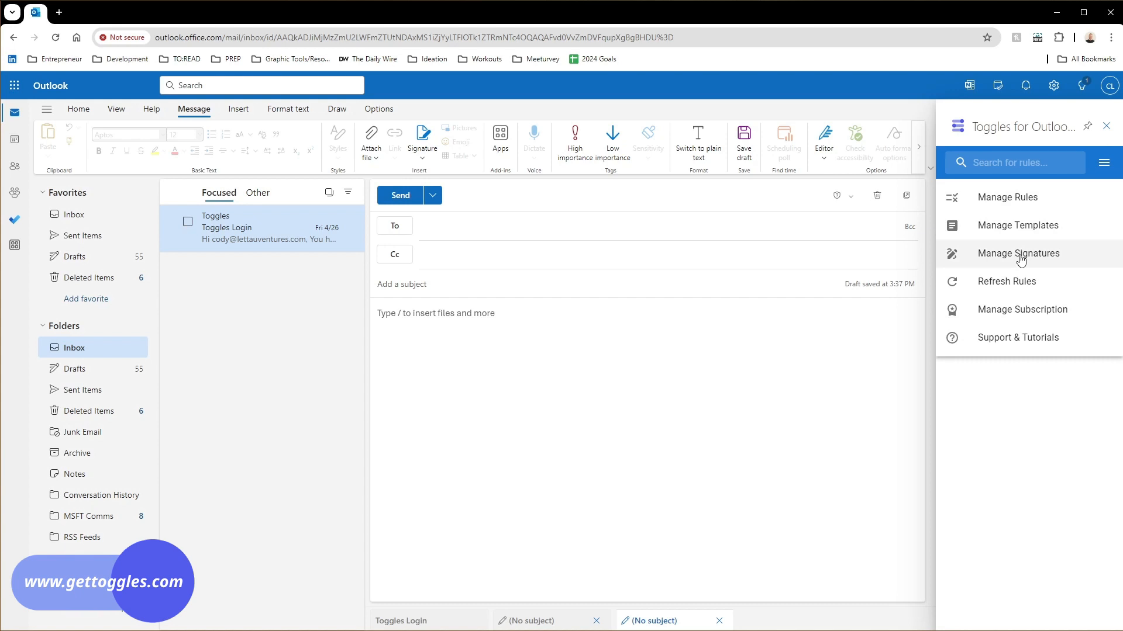
left_click(1020, 255)
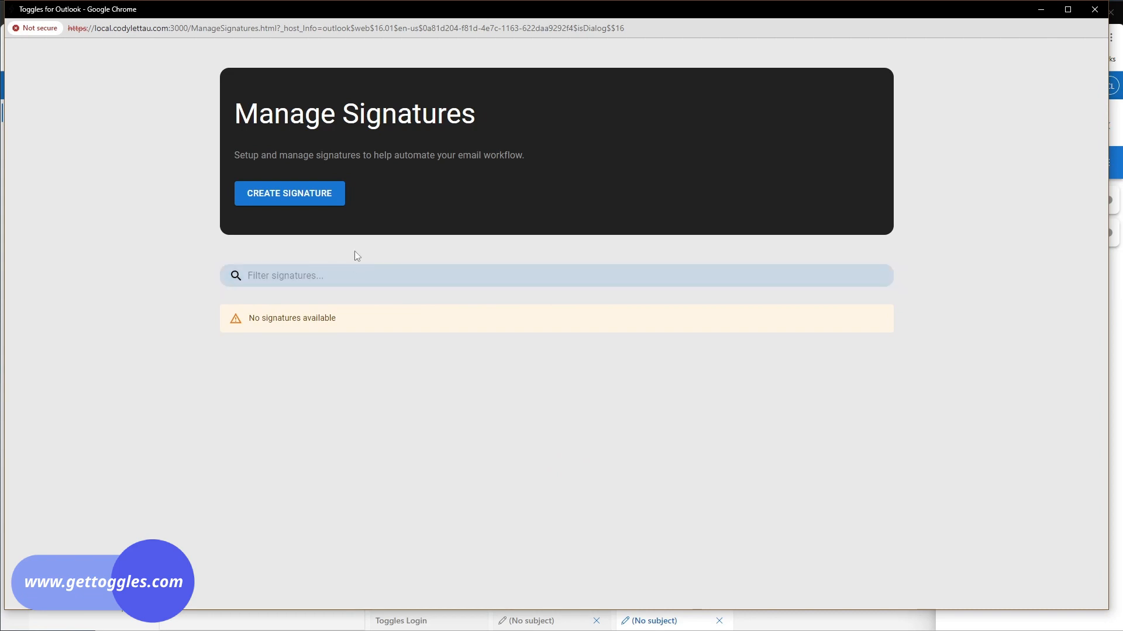
left_click(304, 198)
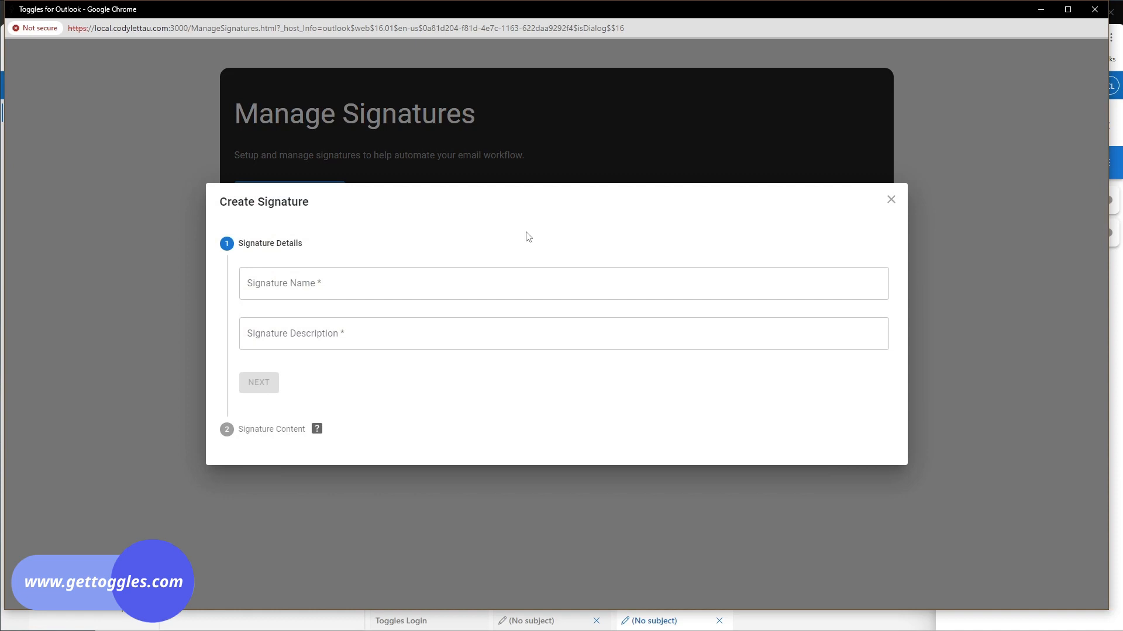
left_click(369, 282)
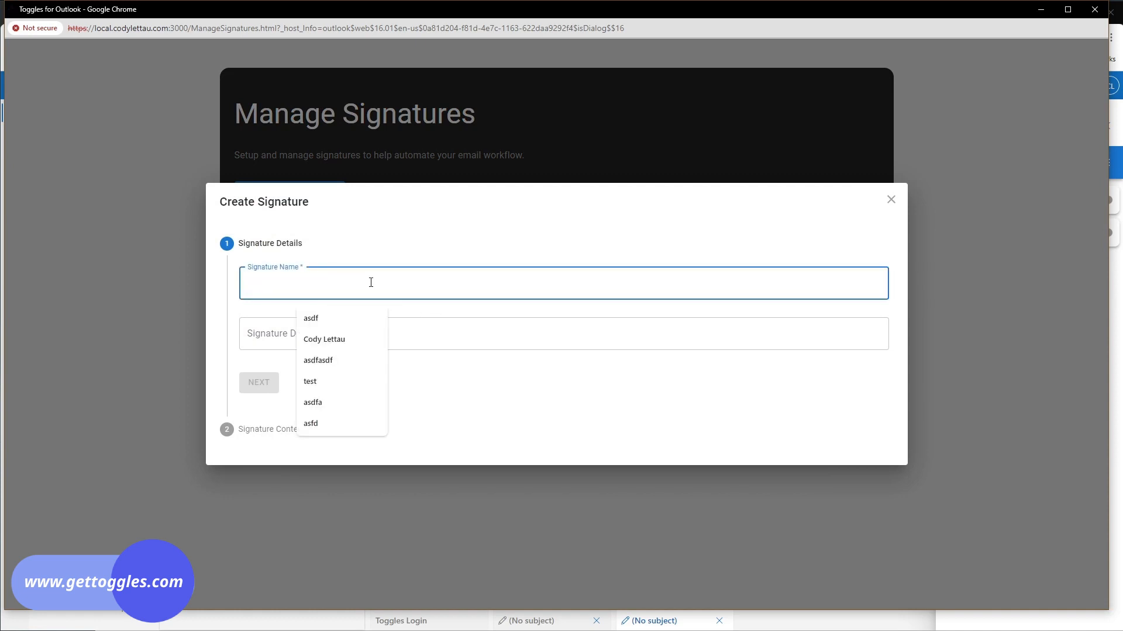
type("Exter")
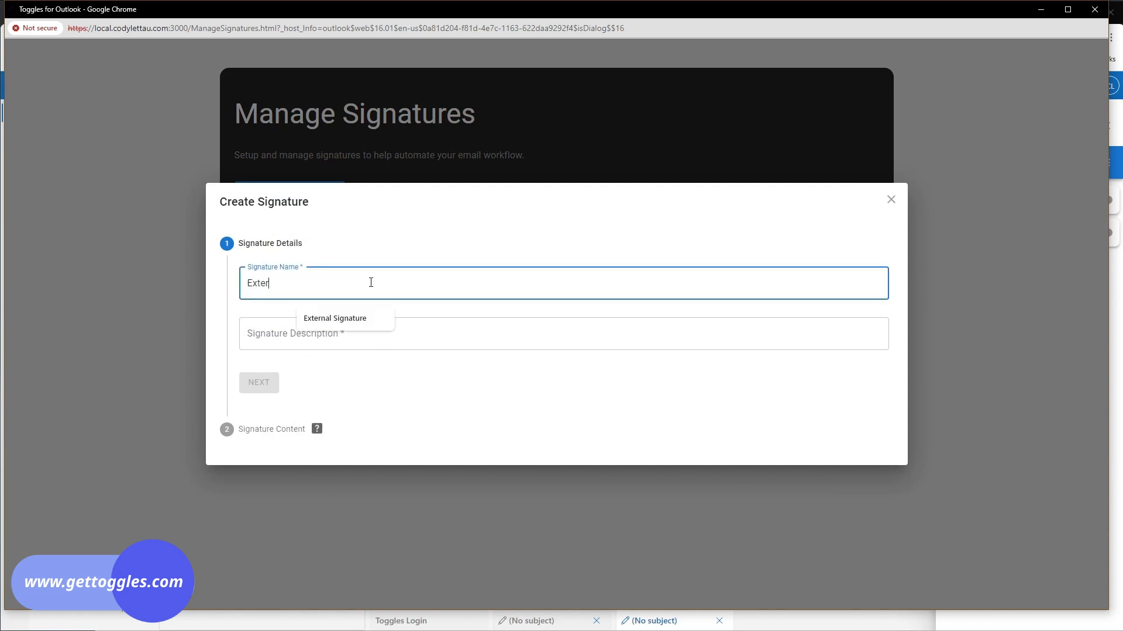
type("nal Signature")
key("Tab")
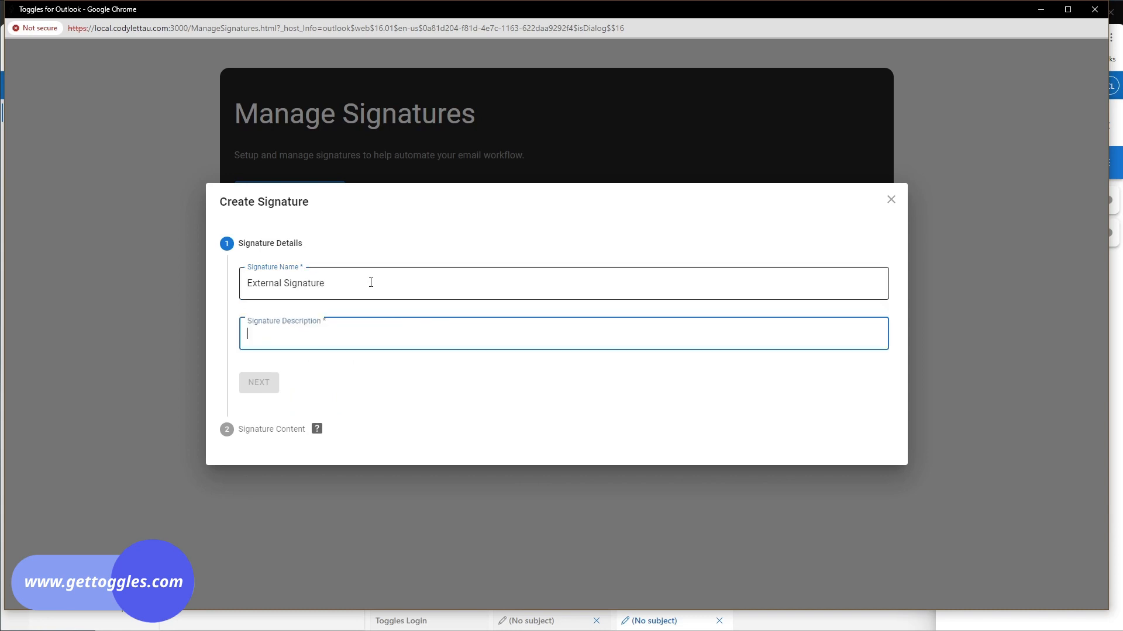
type("External")
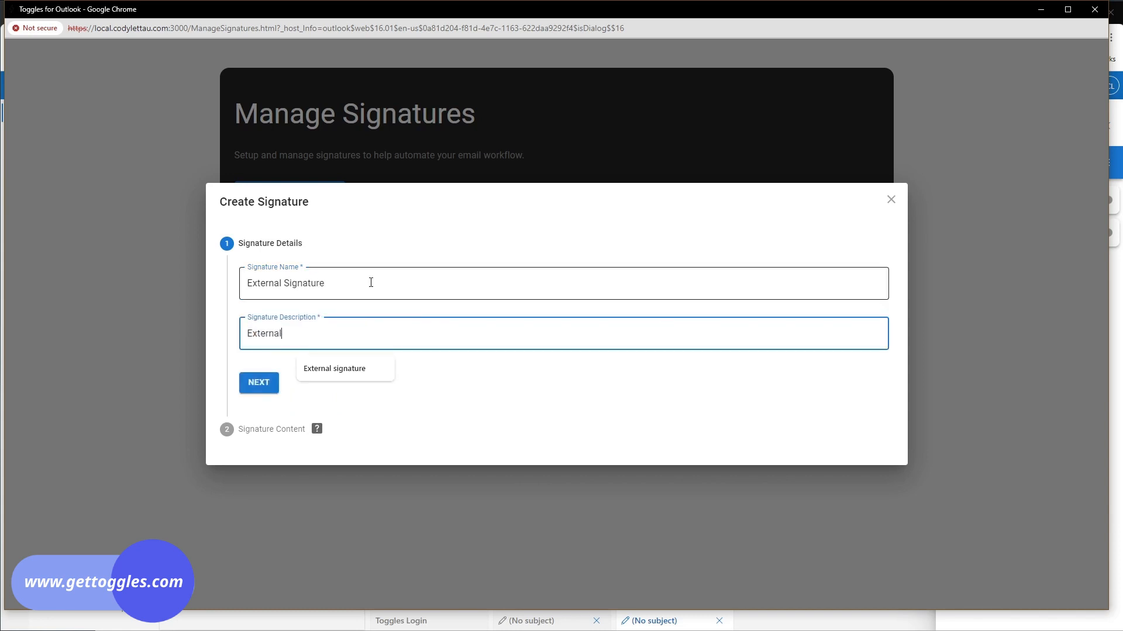
left_click(257, 386)
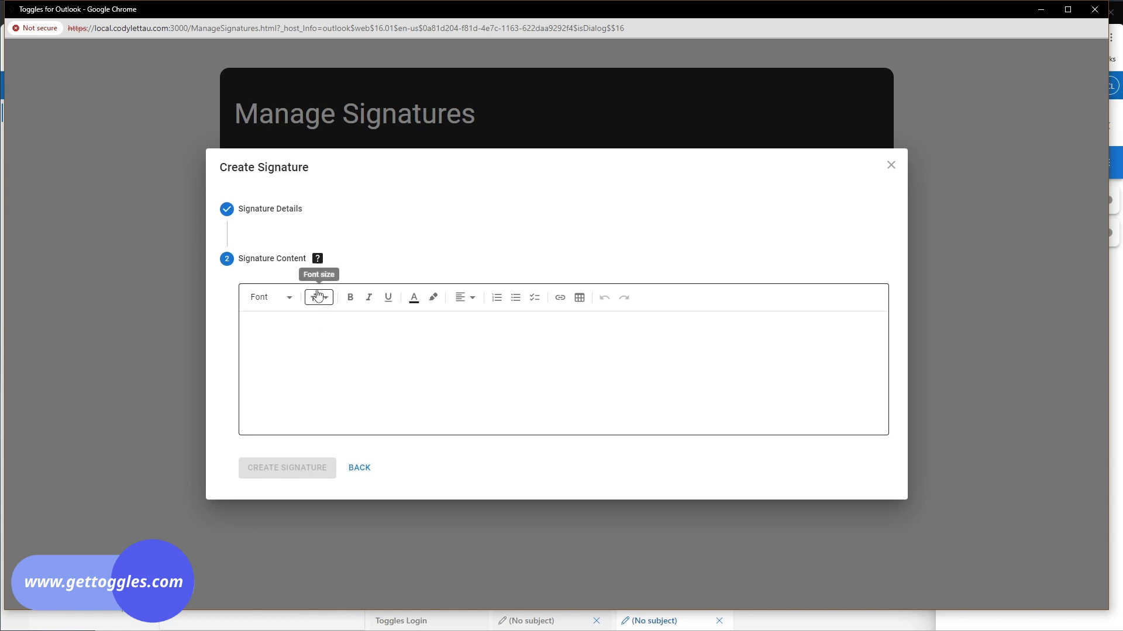
- Copy the entire HTML signature, including its logo, from the html-sig-1 page in the other browser window
mouse_move(318, 263)
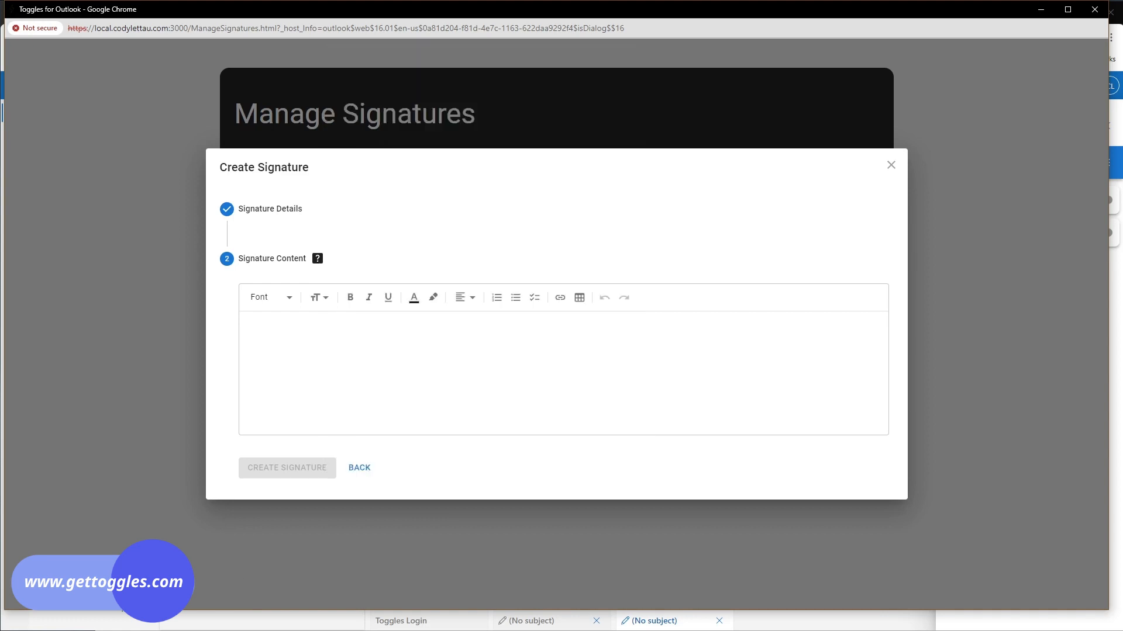
left_click(319, 322)
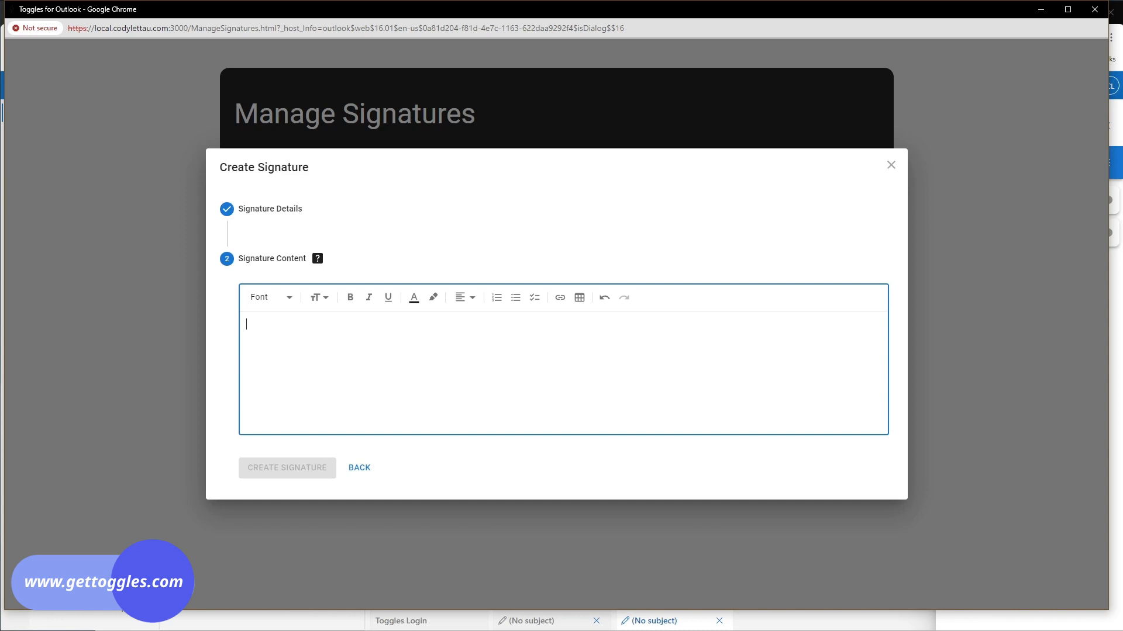
left_click_drag(774, 630, 820, 241)
left_click(832, 356)
key("ctrl+a")
key("ctrl+c")
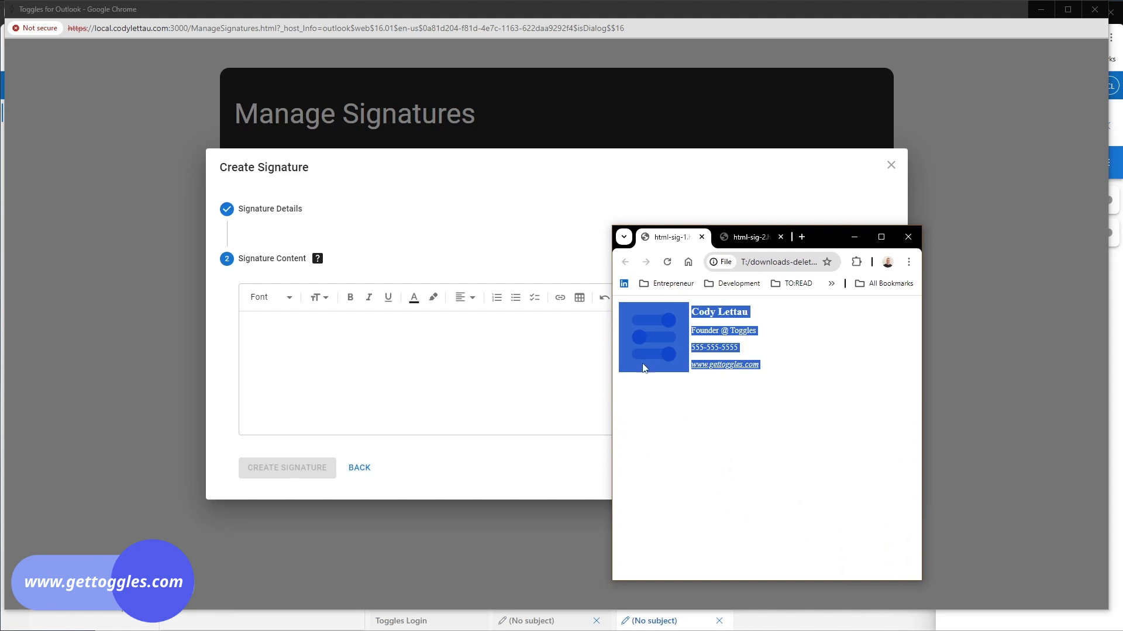
left_click(853, 237)
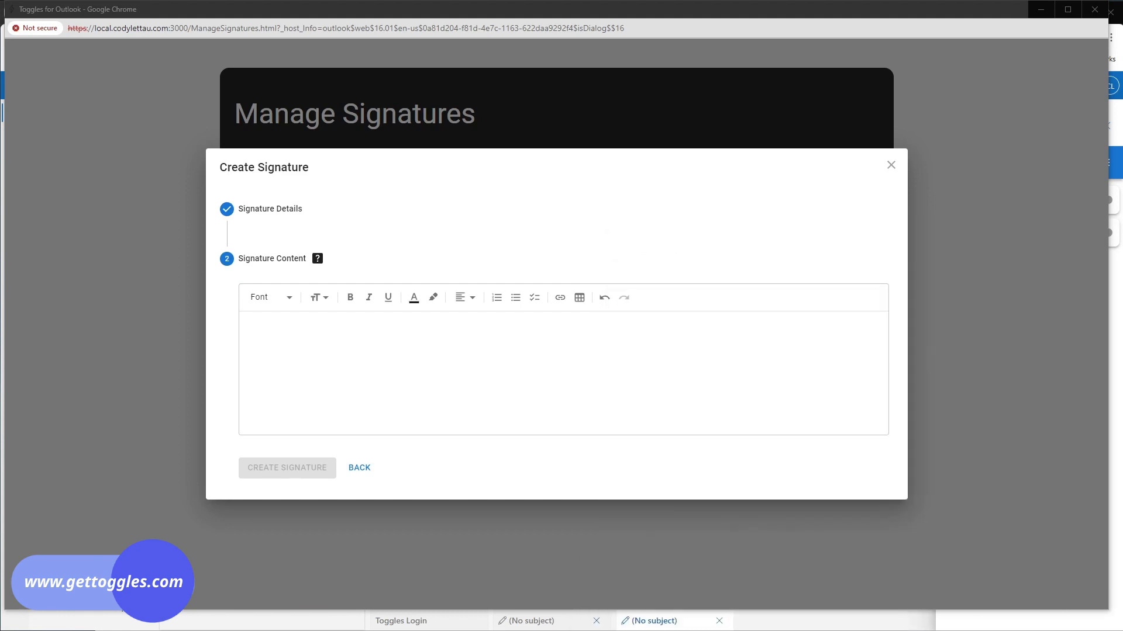
- Paste the copied signature into the signature content and create the signature
left_click(283, 325)
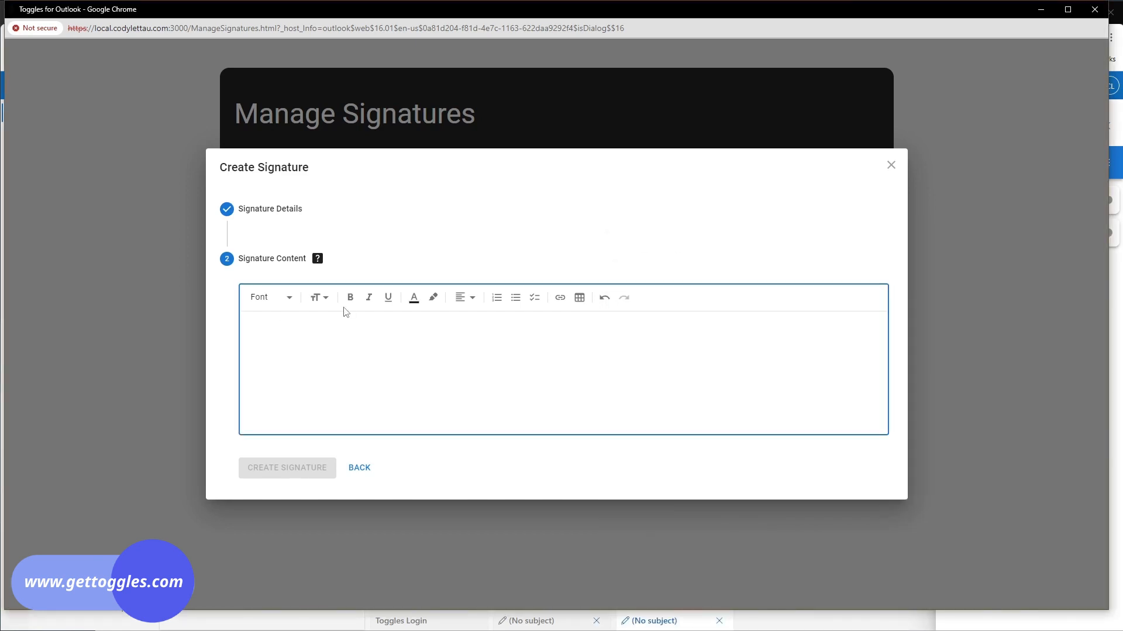
key("ctrl+v")
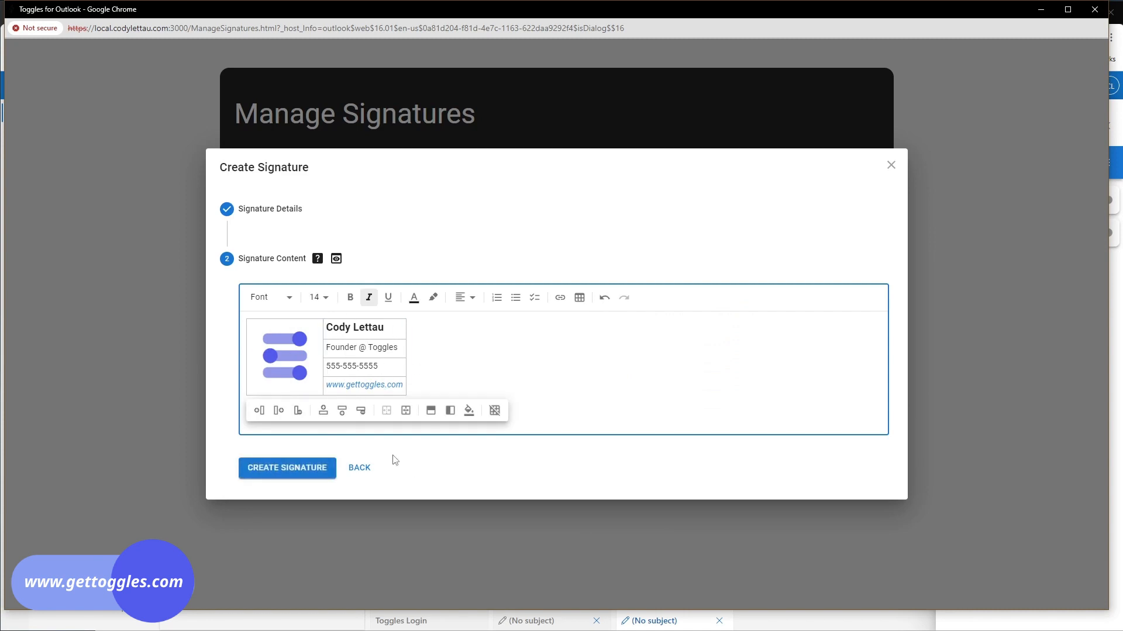
left_click(422, 487)
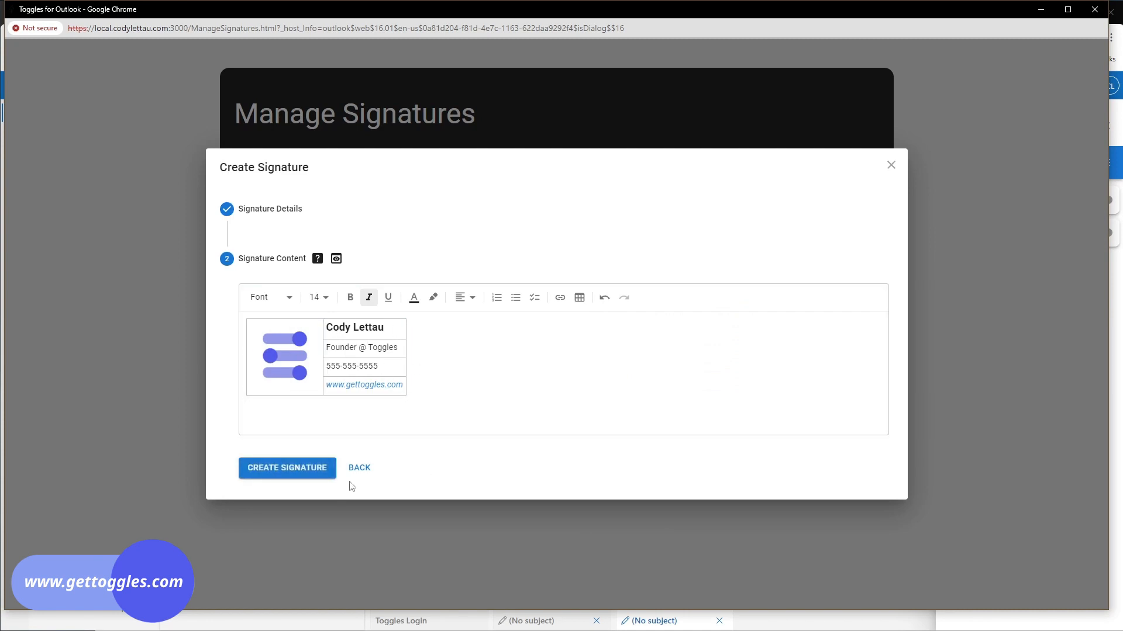
left_click(286, 471)
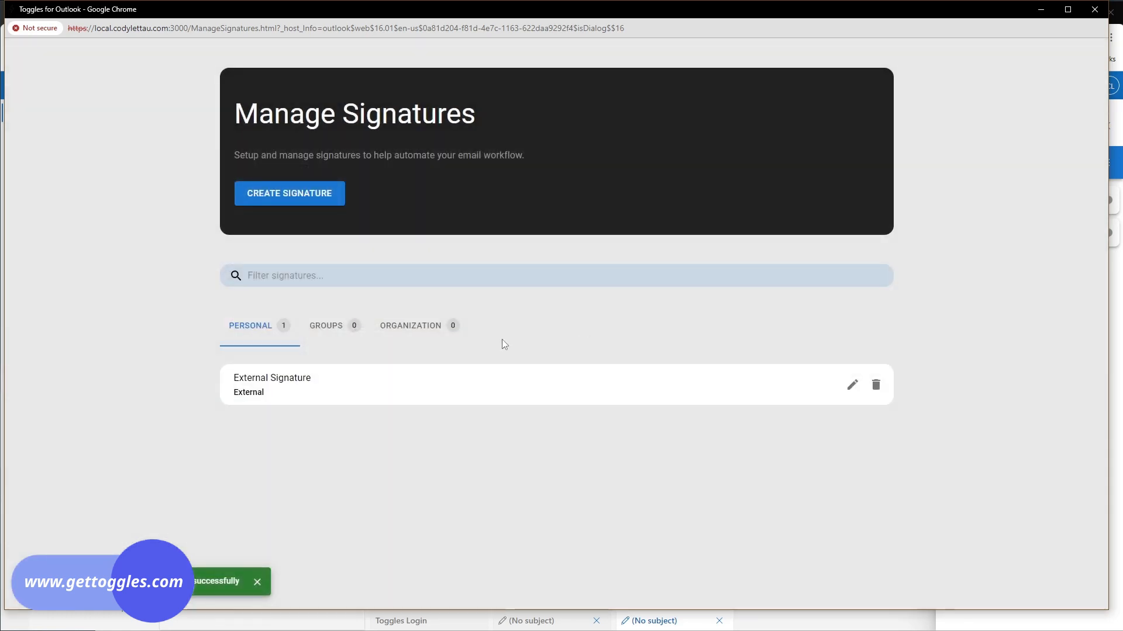
- Review the saved content of External Signature in its editor, then close signature management without making changes
left_click(853, 390)
left_click(257, 386)
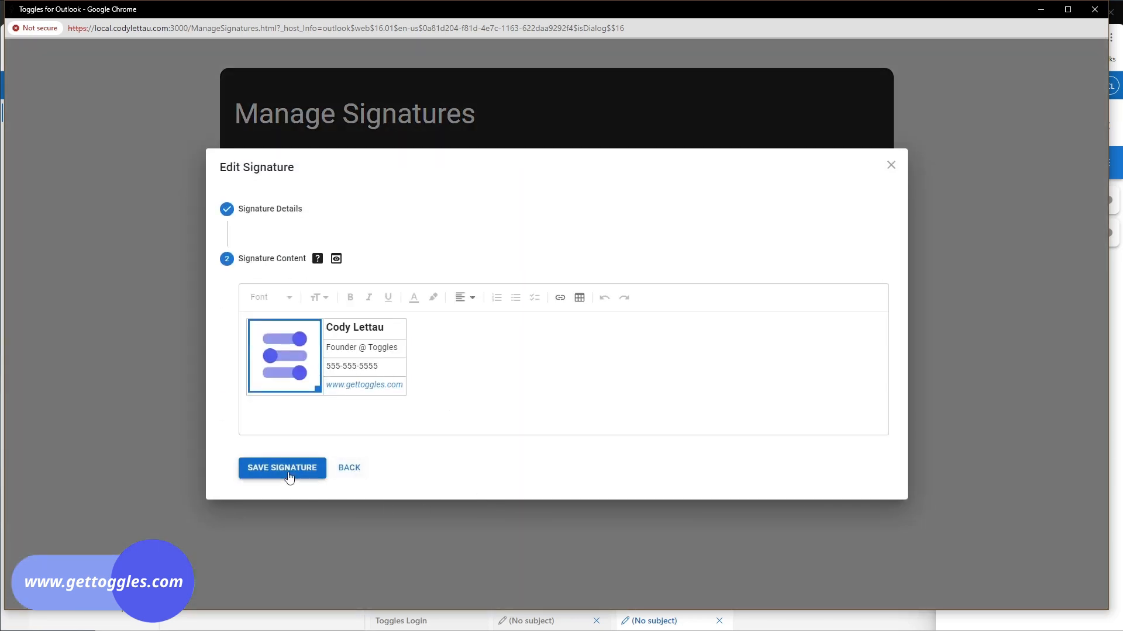
left_click(890, 166)
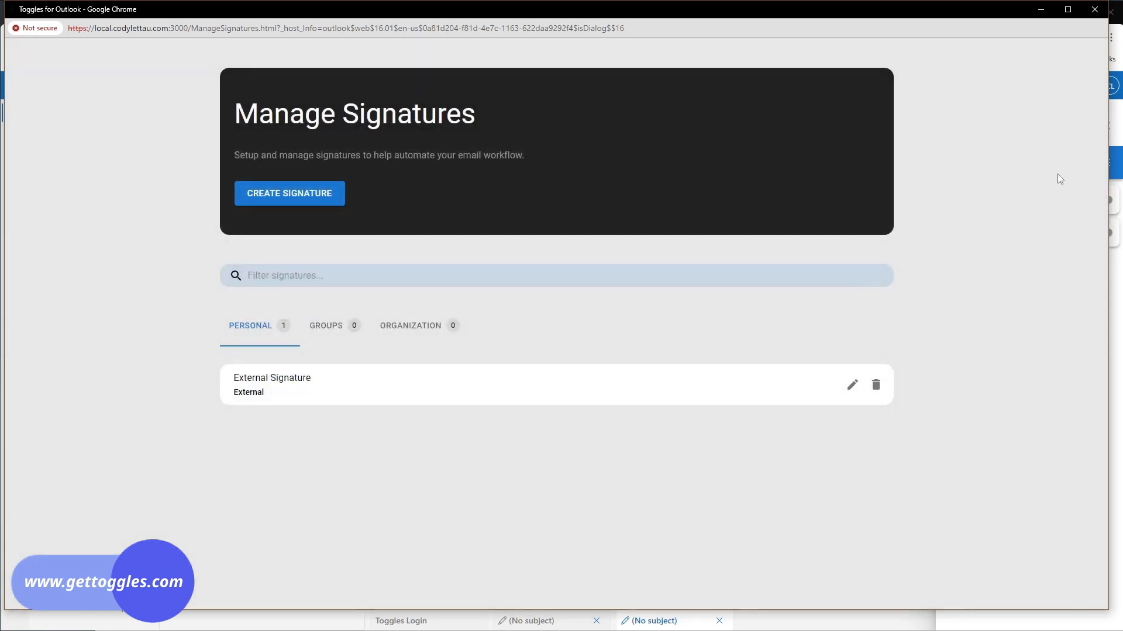
left_click(1092, 16)
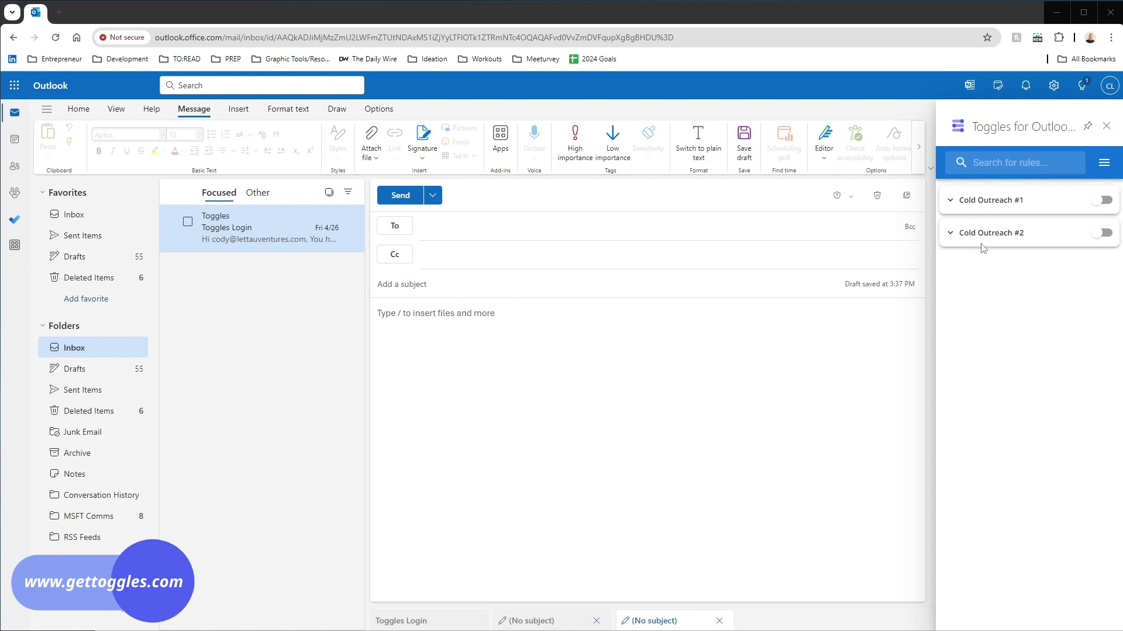
- Add a signature action using External Signature to the Cold Outreach #1 rule, save the rule and close rule management
left_click(1104, 169)
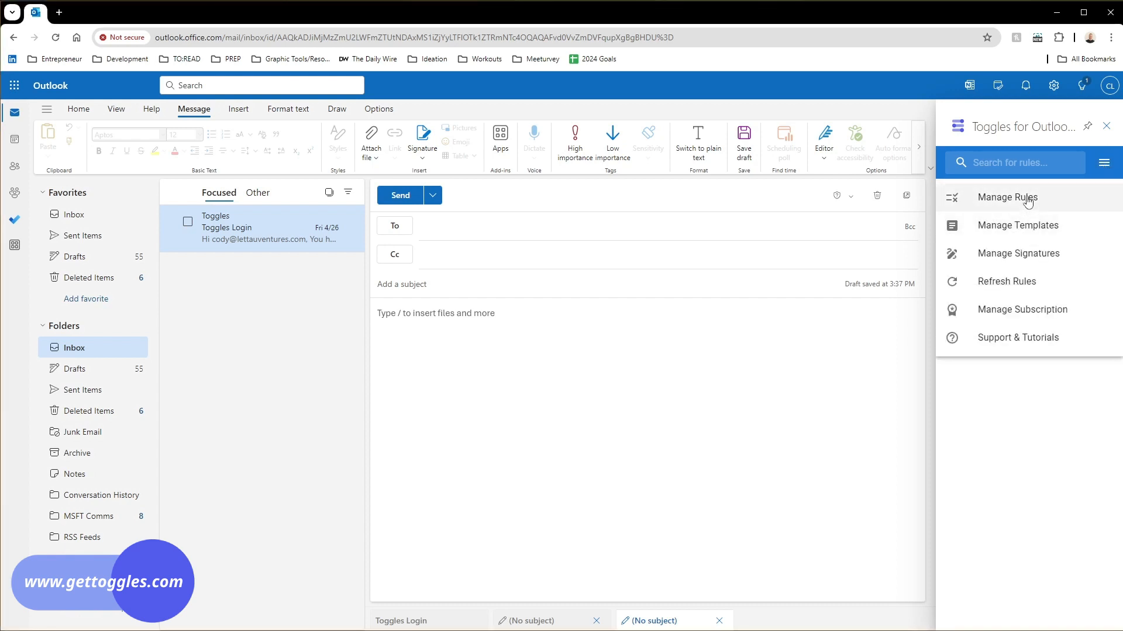
left_click(1027, 198)
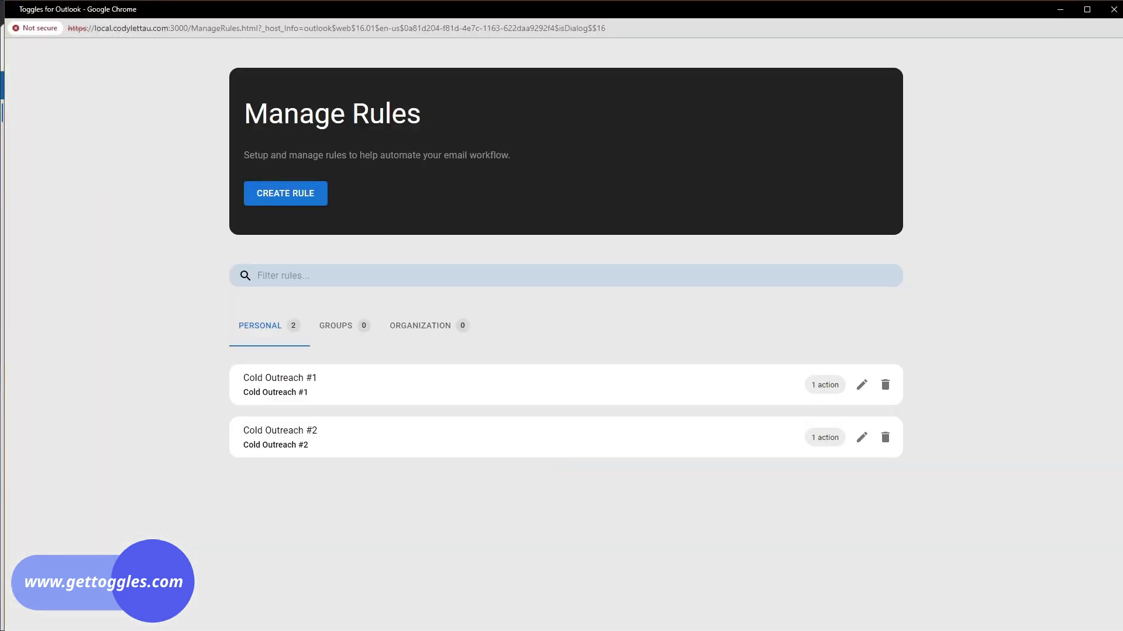
mouse_move(1121, 630)
left_mouse_down()
mouse_move(1097, 604)
mouse_move(1107, 612)
left_mouse_up()
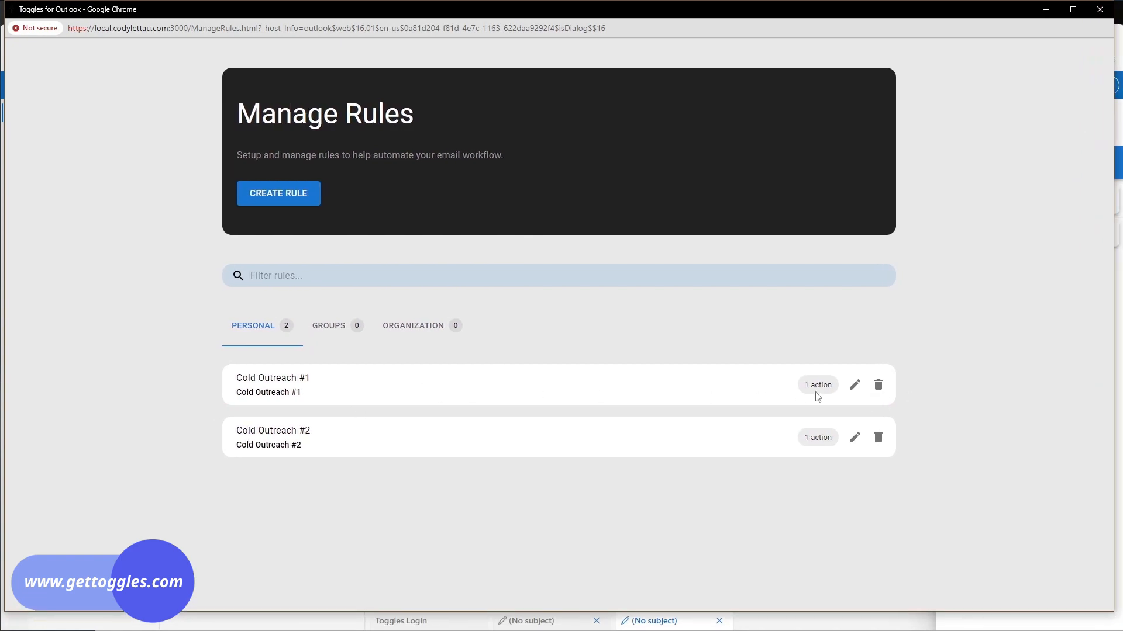
left_click(854, 386)
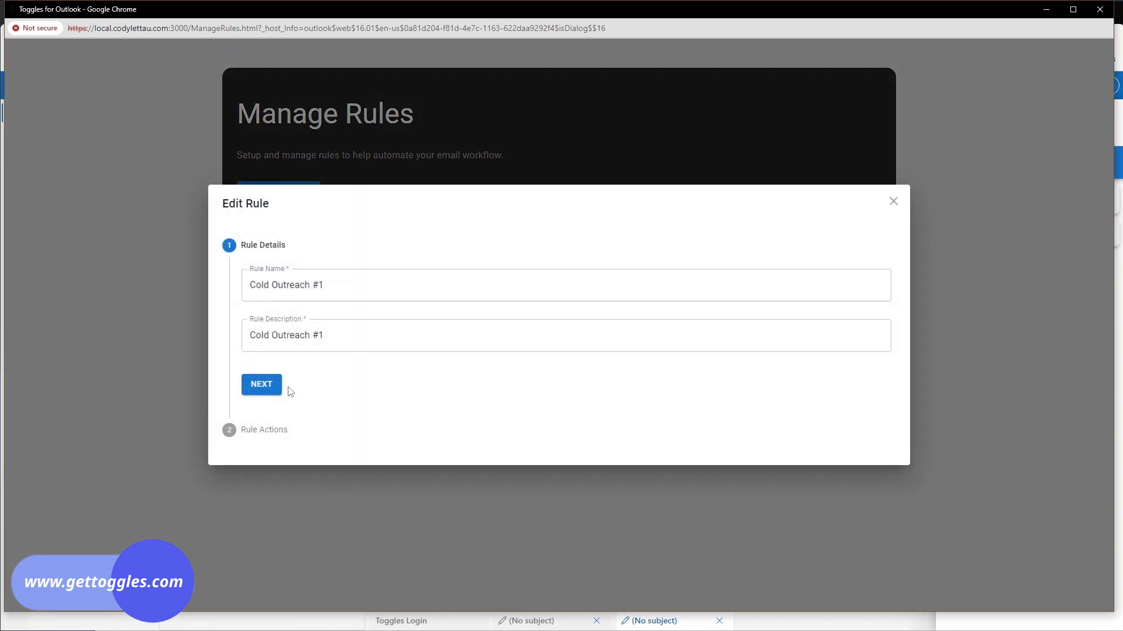
left_click(269, 386)
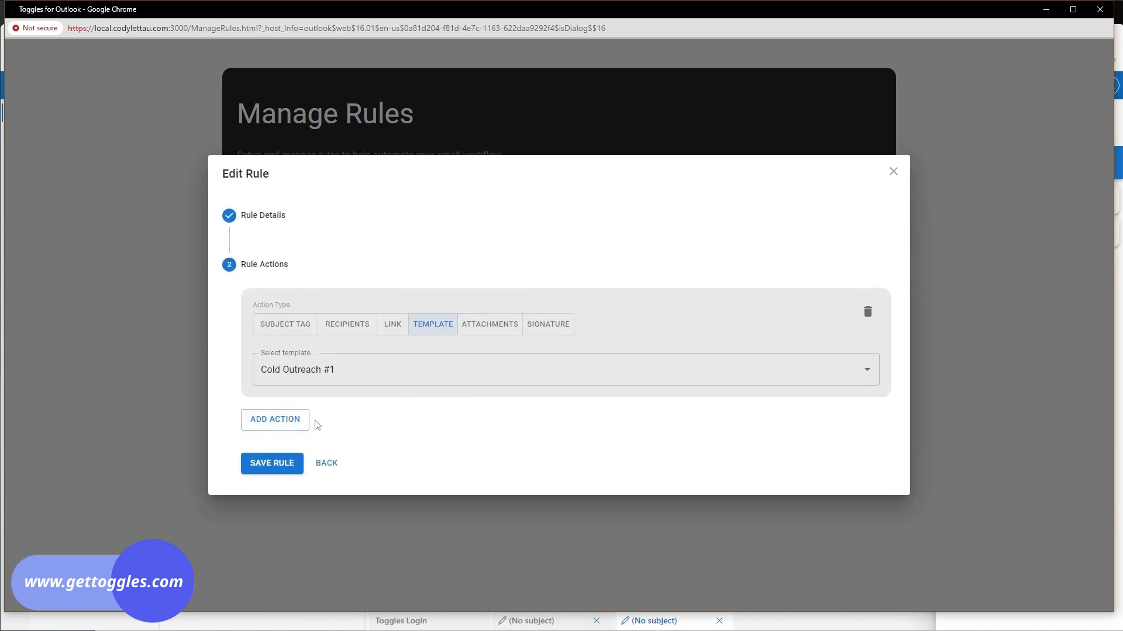
left_click(285, 422)
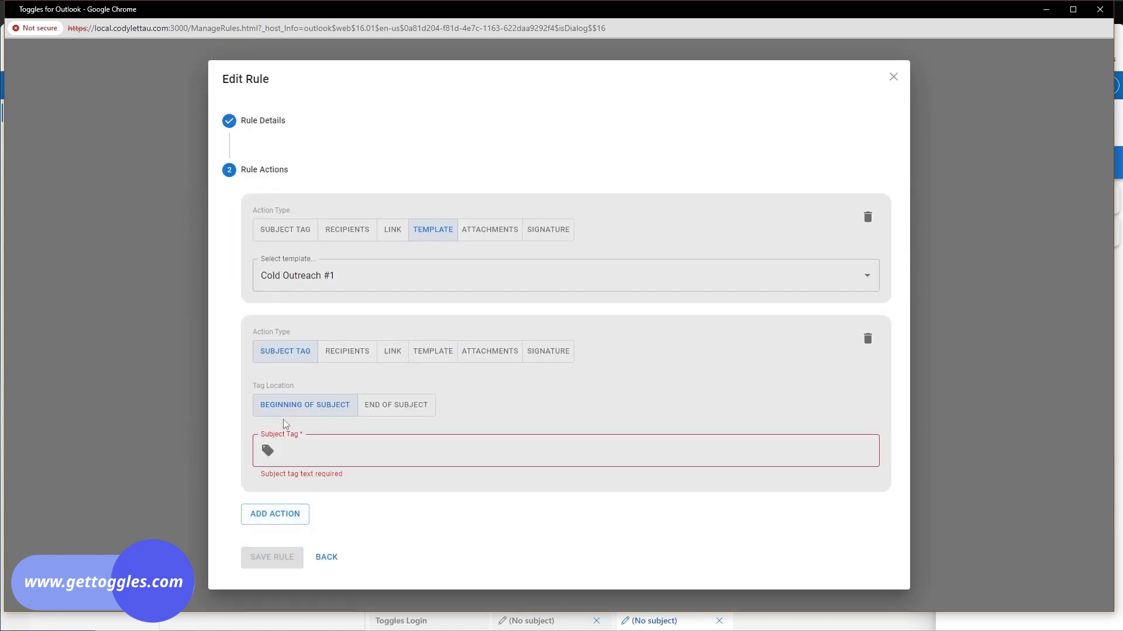
left_click(558, 358)
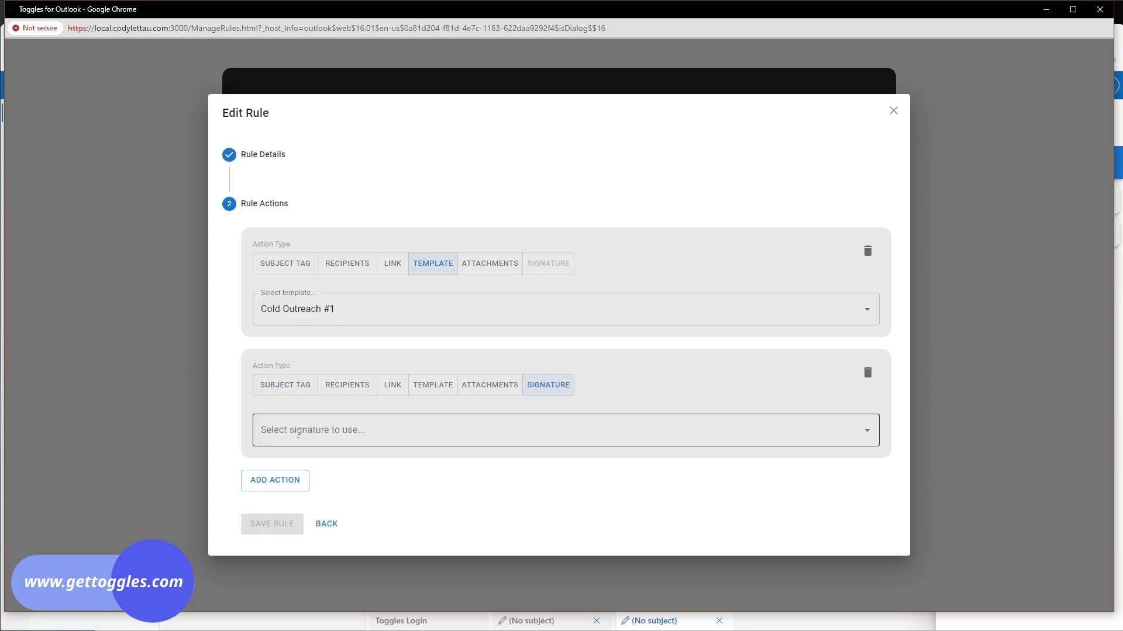
left_click(421, 434)
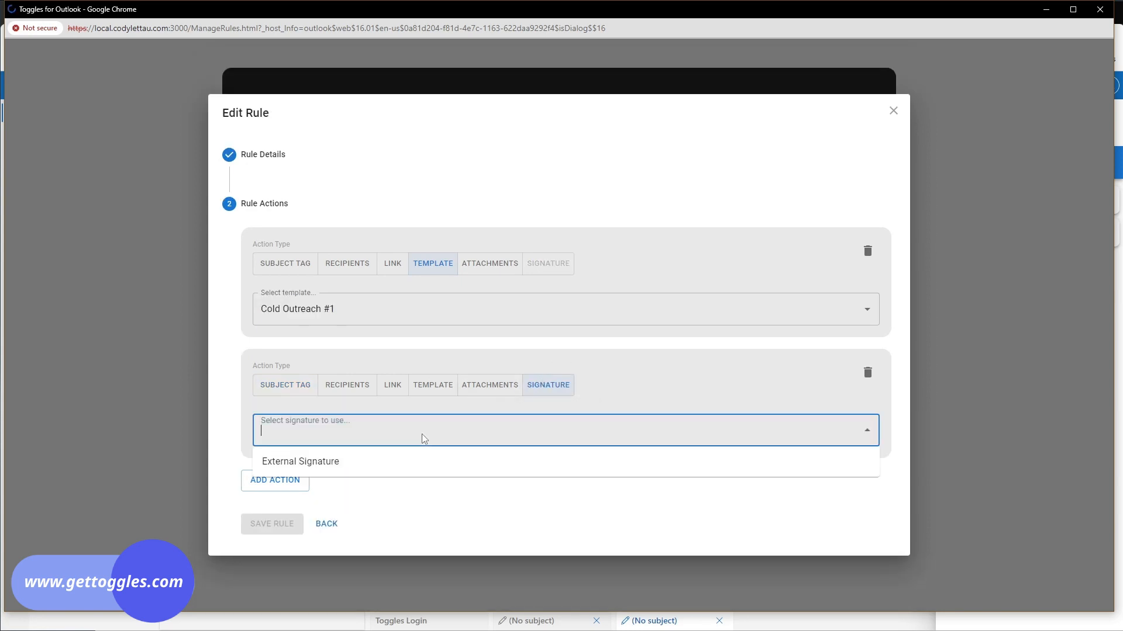
left_click(302, 465)
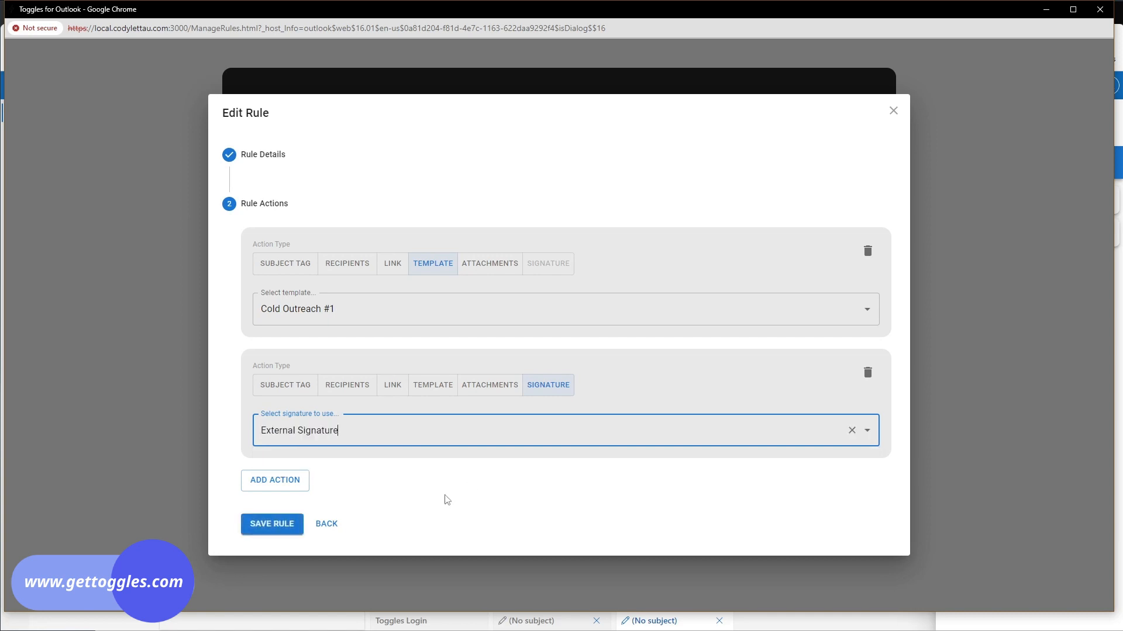
left_click(276, 528)
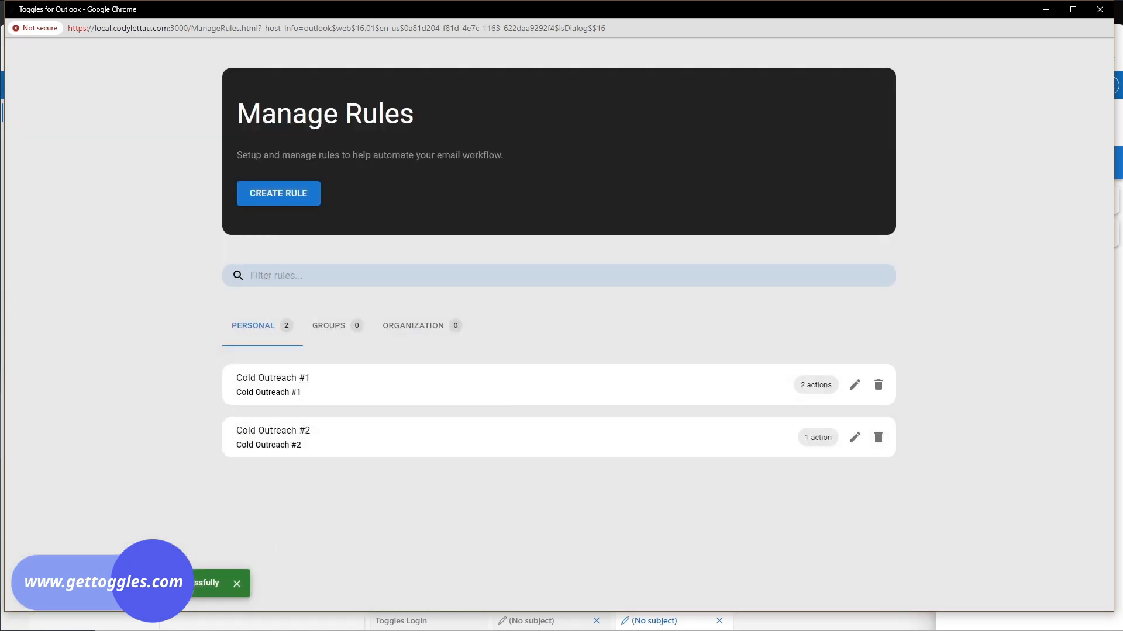
left_click(1105, 15)
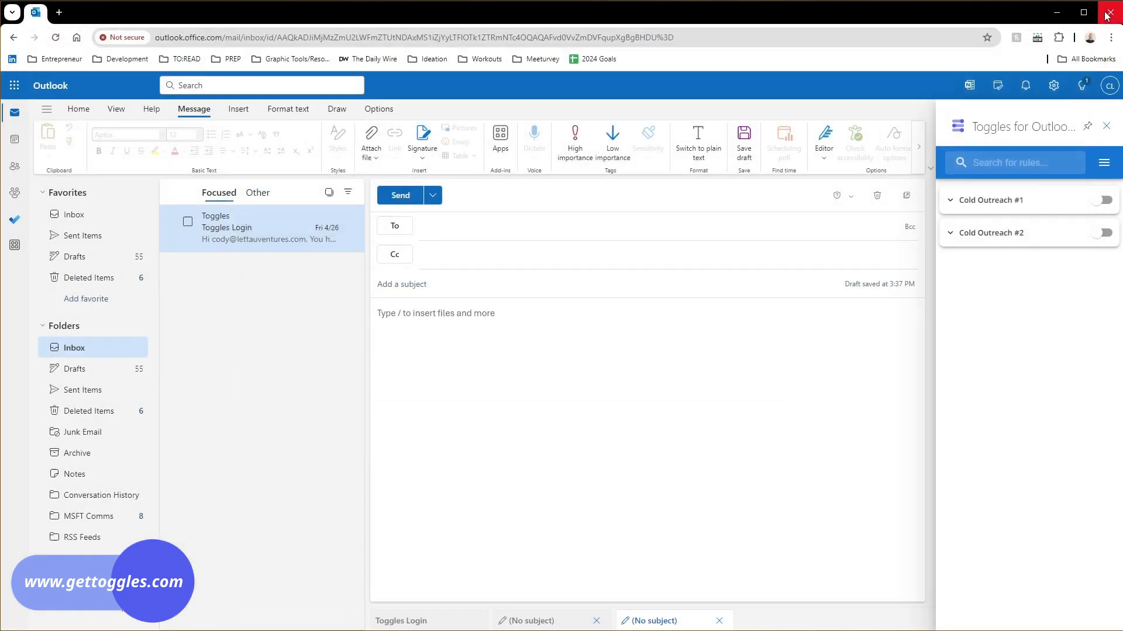
- Expand the Cold Outreach #1 rule to examine its template and signature actions
left_click(951, 201)
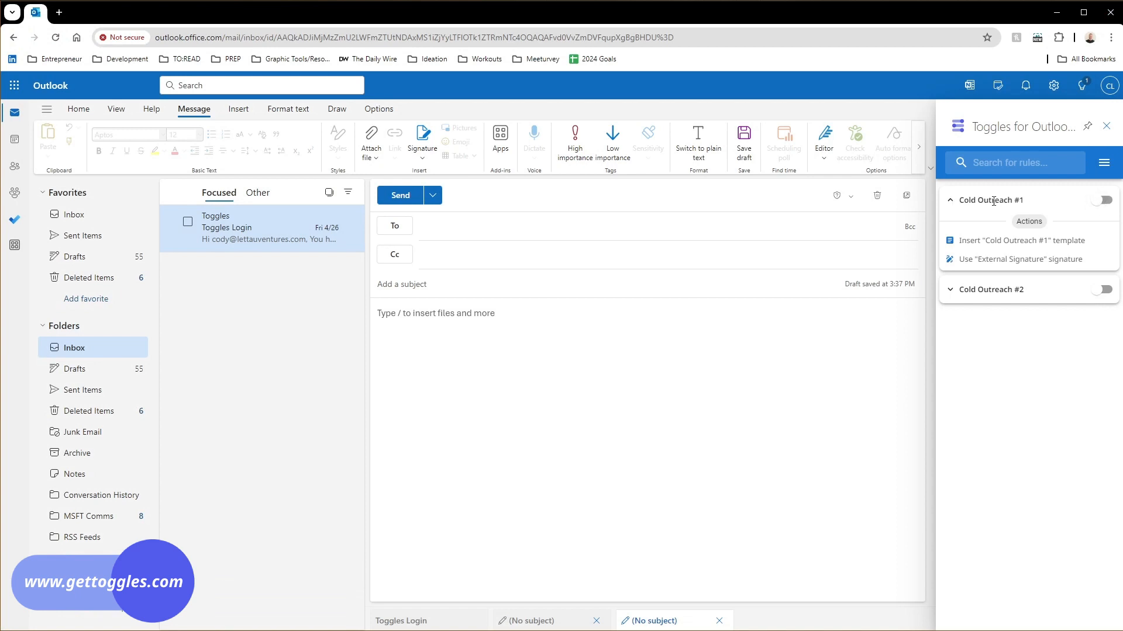
left_click_drag(974, 242, 1024, 243)
left_click(1056, 261)
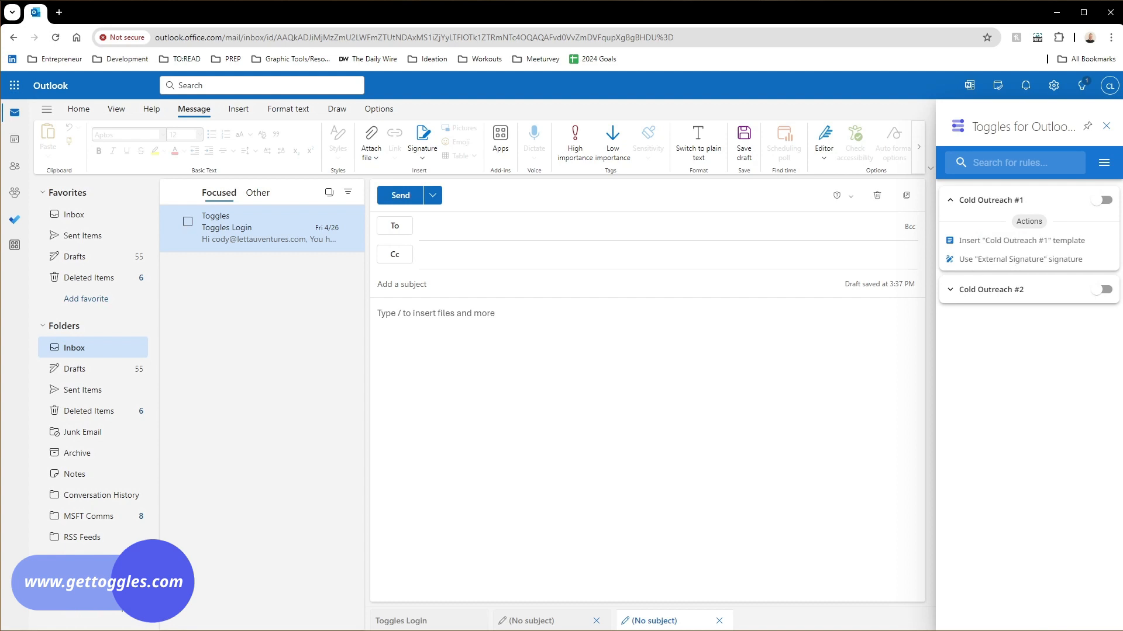
- Apply the Cold Outreach #1 rule to the draft, skip its variables, and turn the rule off again
left_click(1104, 201)
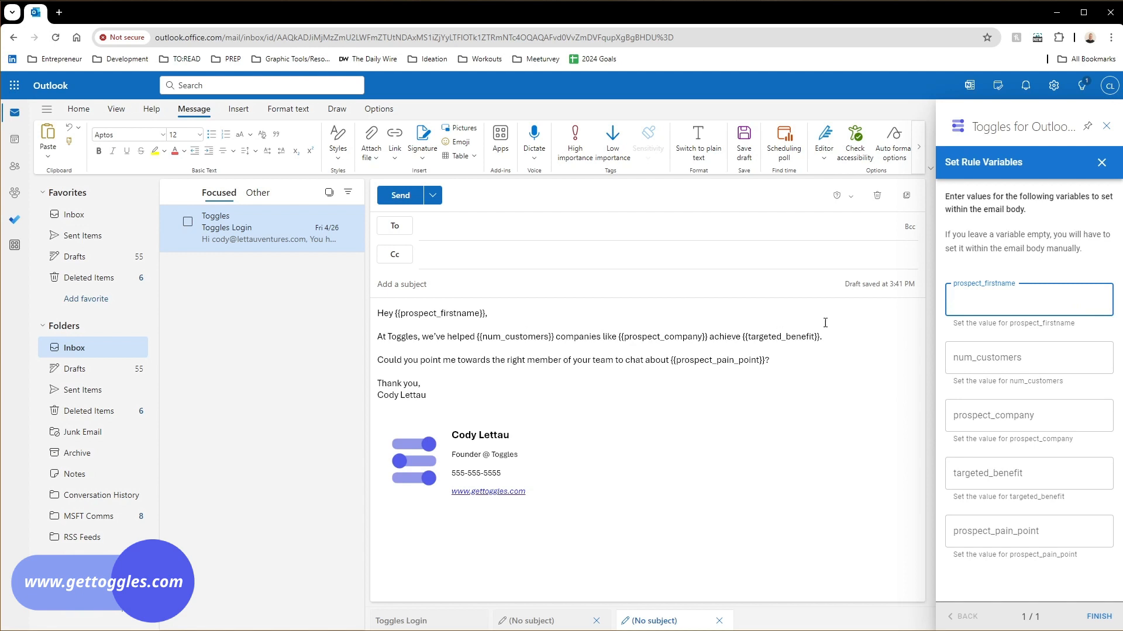
left_click(1102, 163)
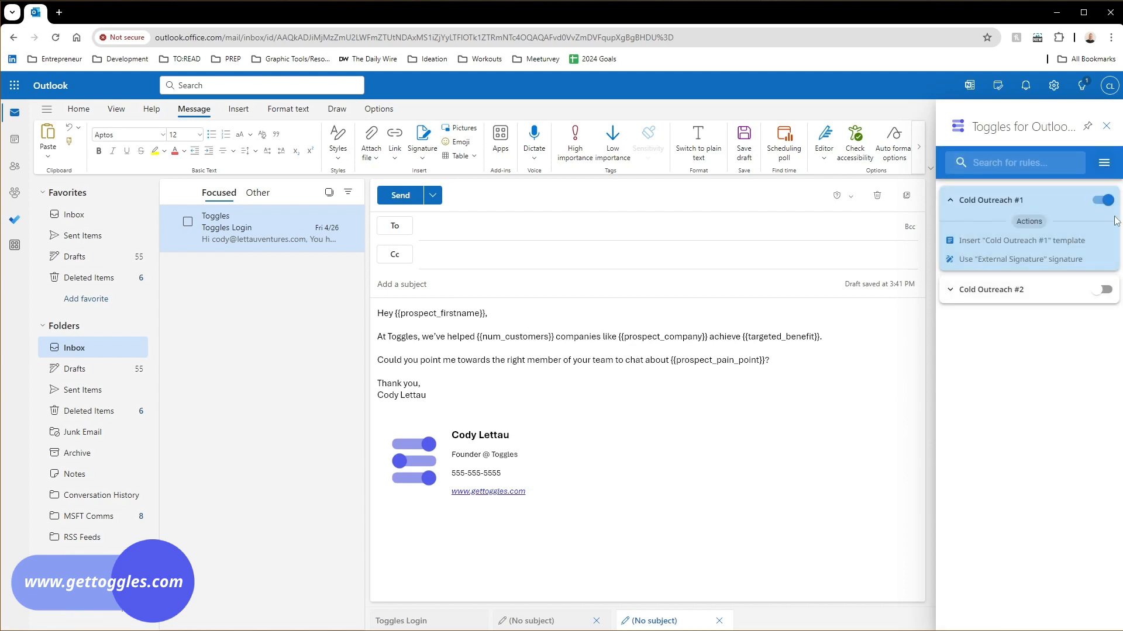
left_click(1103, 200)
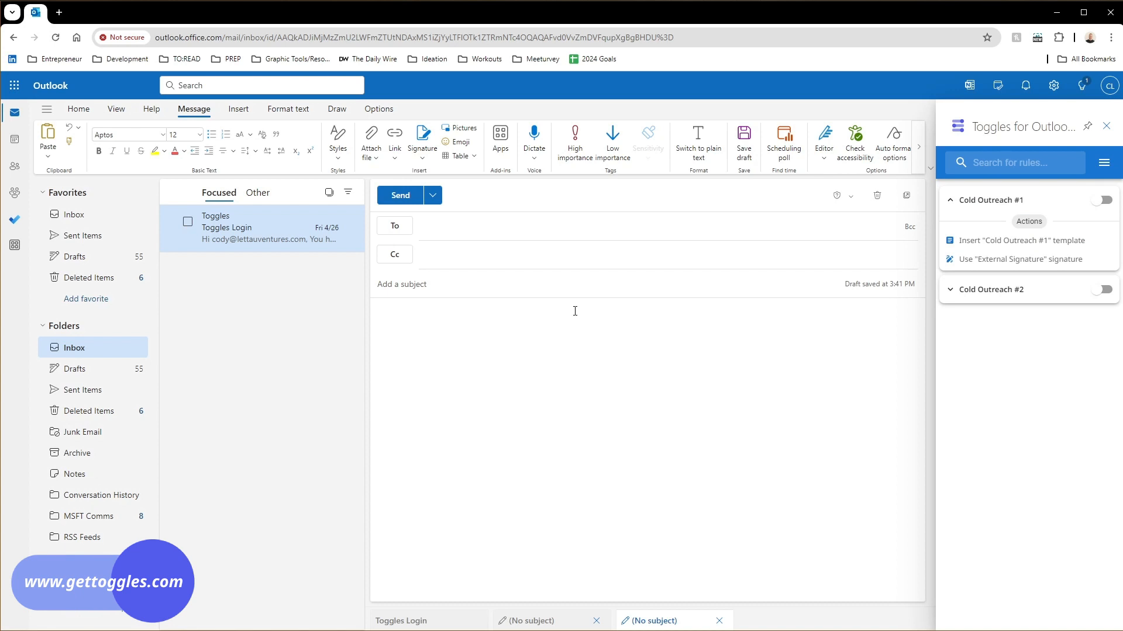
- Start a new signature in signature management with the name Internal Signature and description Internal, and continue to its content
left_click(1103, 163)
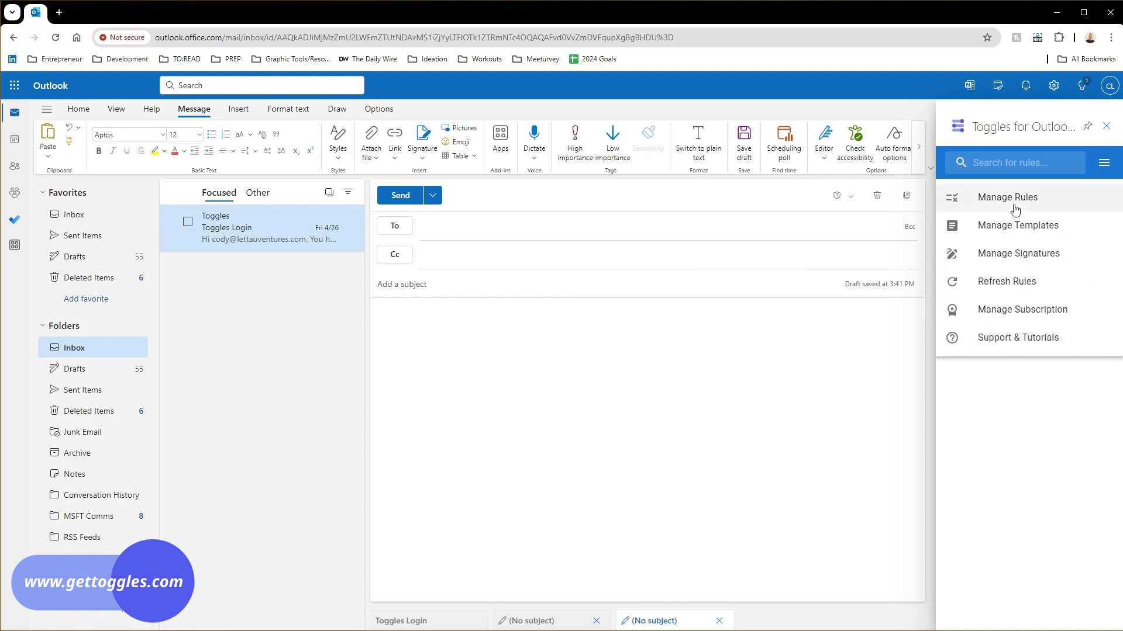
left_click(1020, 254)
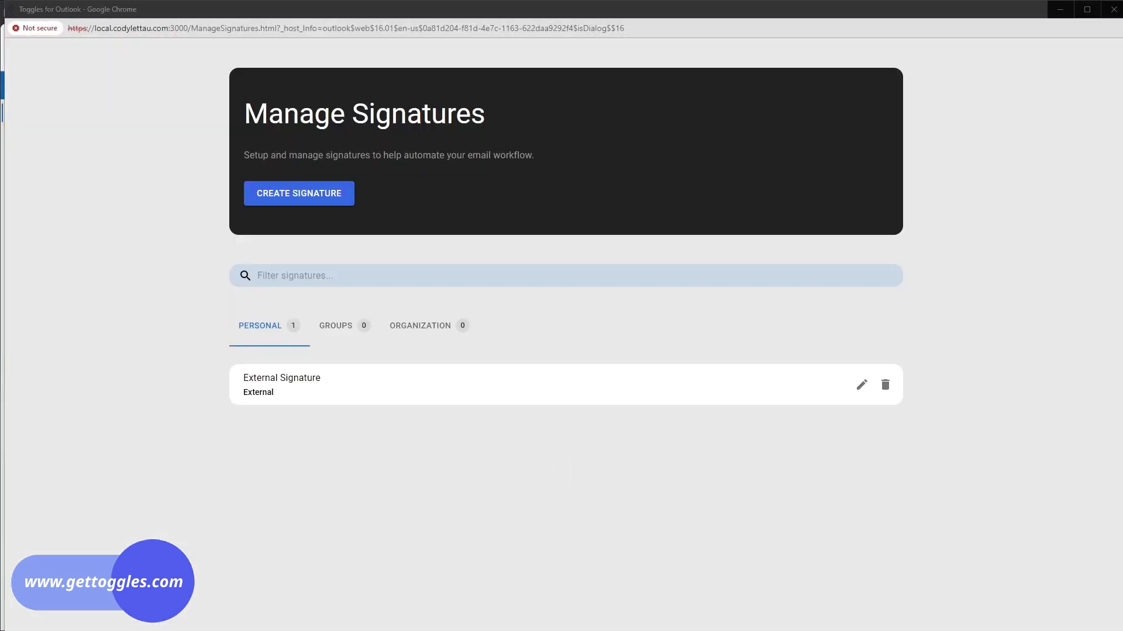
mouse_move(990, 630)
left_mouse_down()
mouse_move(990, 561)
mouse_move(988, 611)
left_mouse_up()
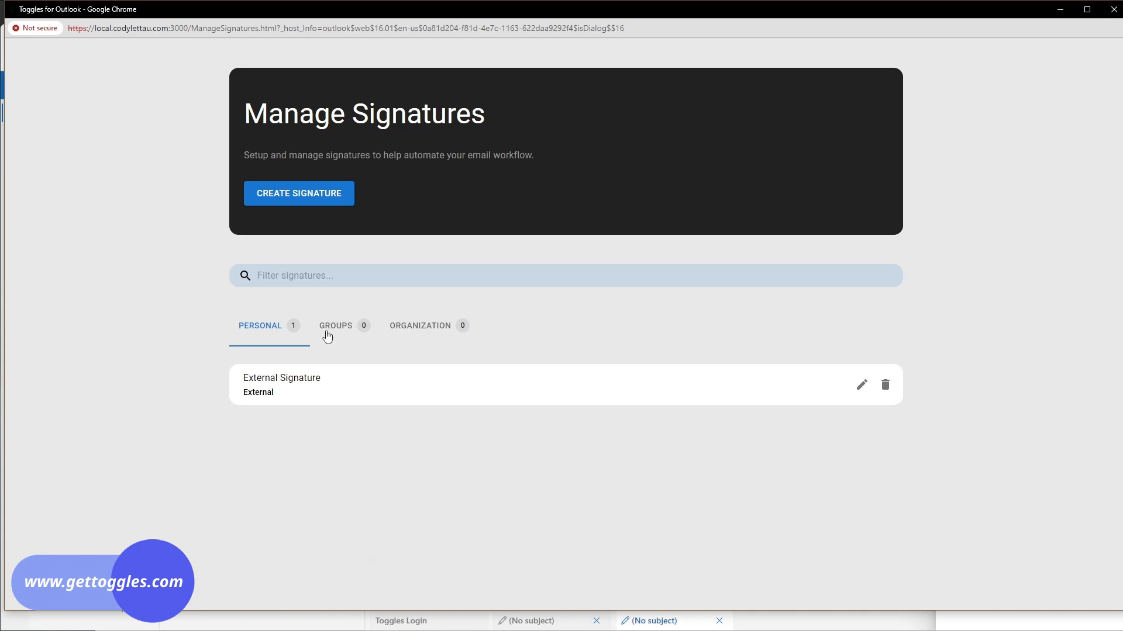
left_click(296, 193)
left_click(341, 282)
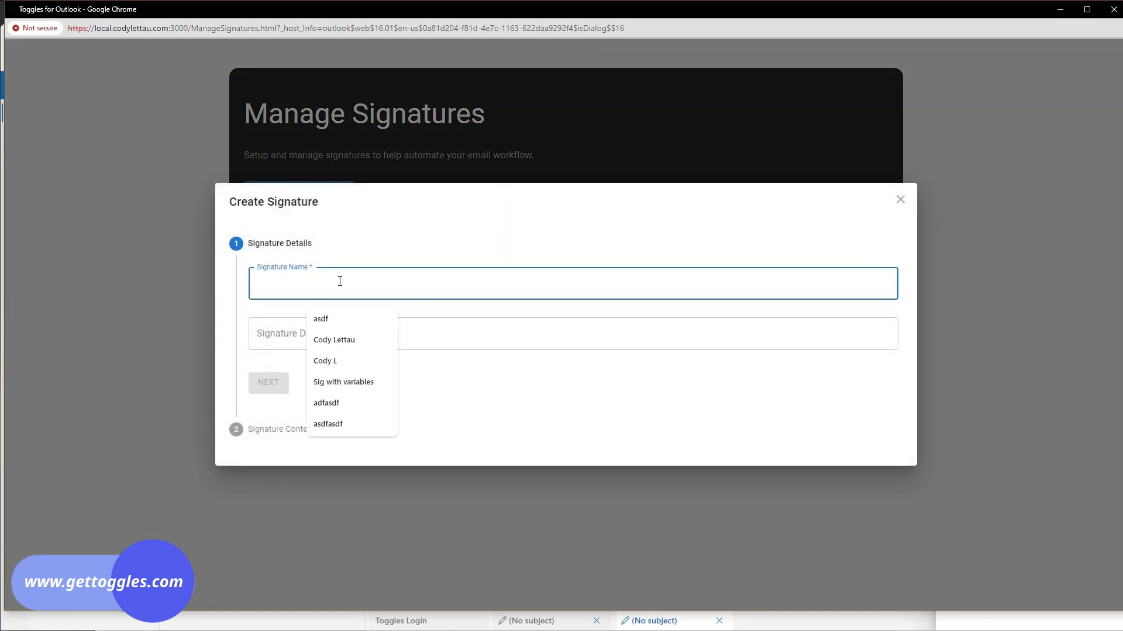
type("Internal ")
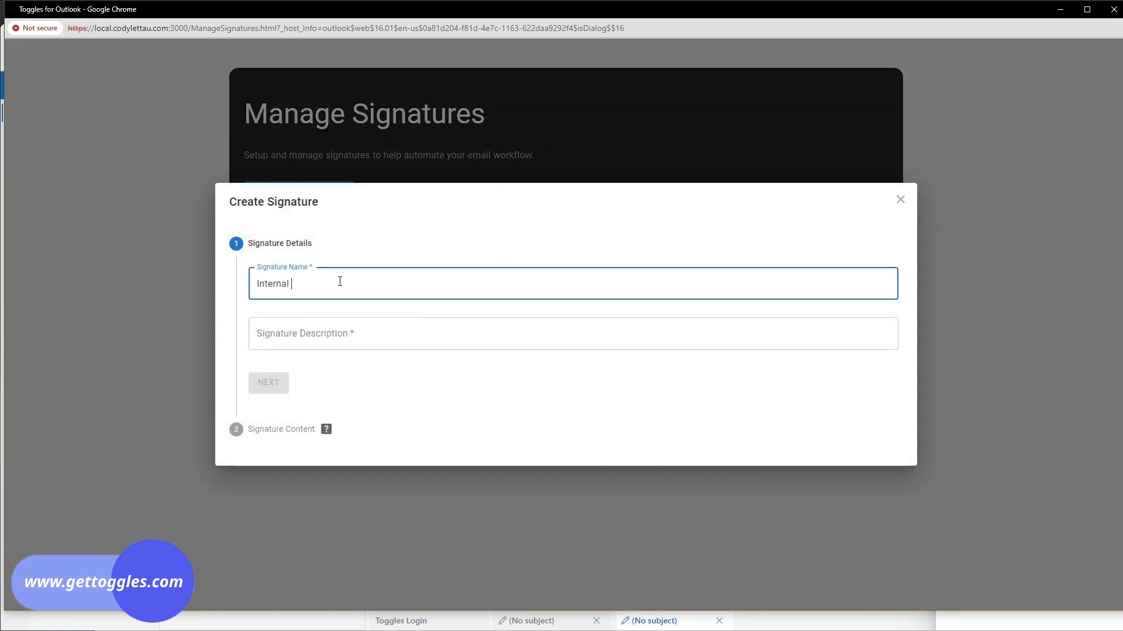
type("Signature")
key("Tab")
type("Interna")
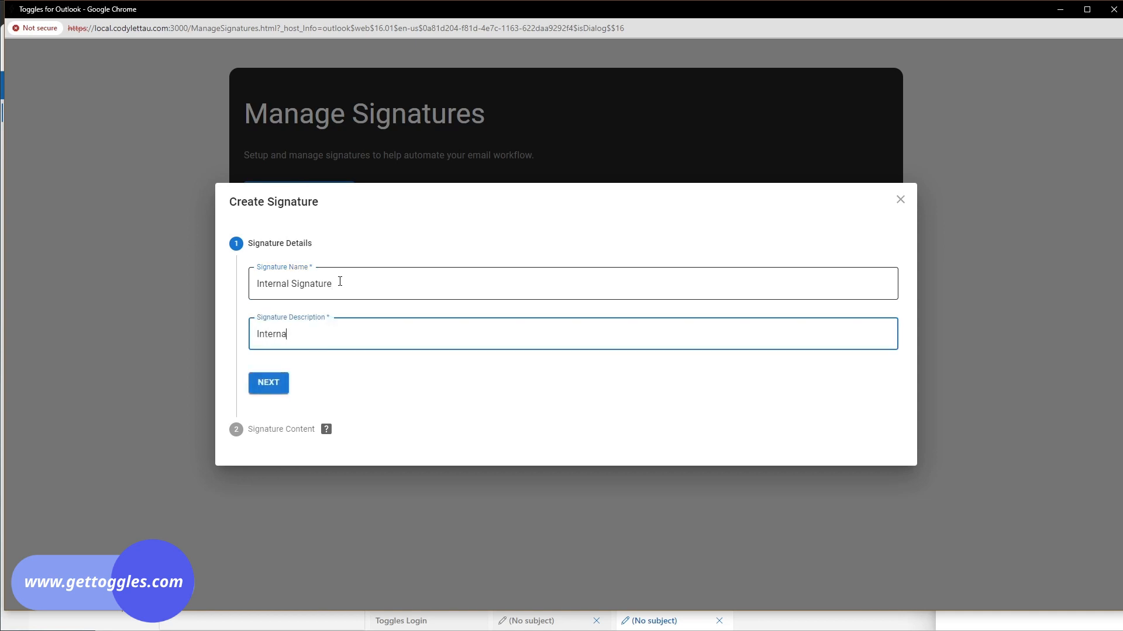
left_click(268, 383)
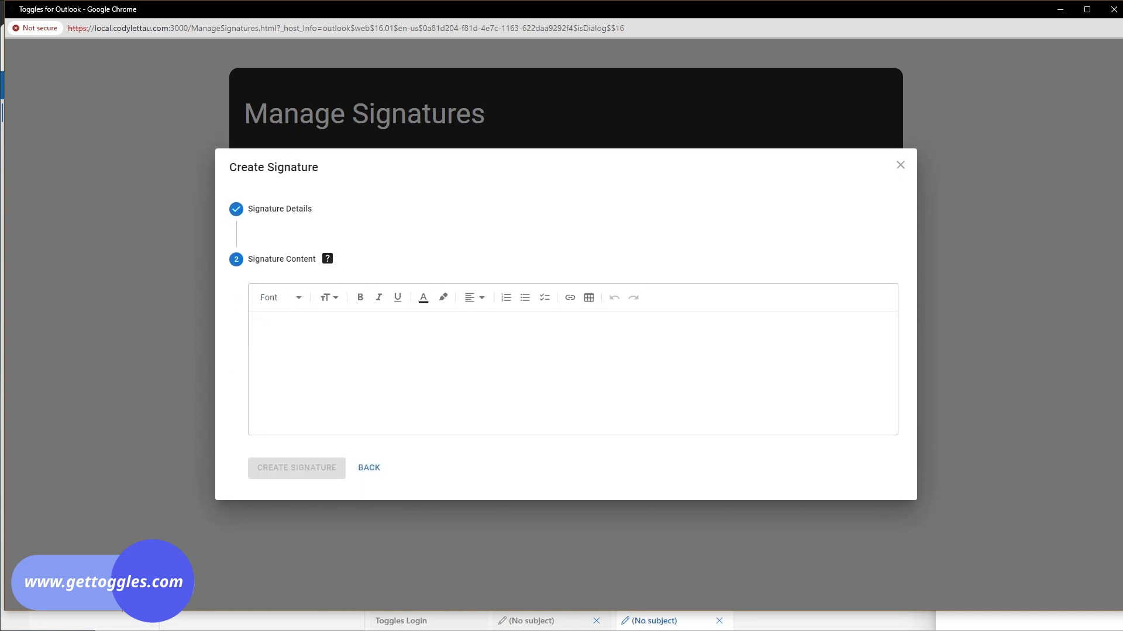
- Copy the whole signature from the html-sig-2 browser page into the signature content, create the signature and close both windows
key("alt+Tab")
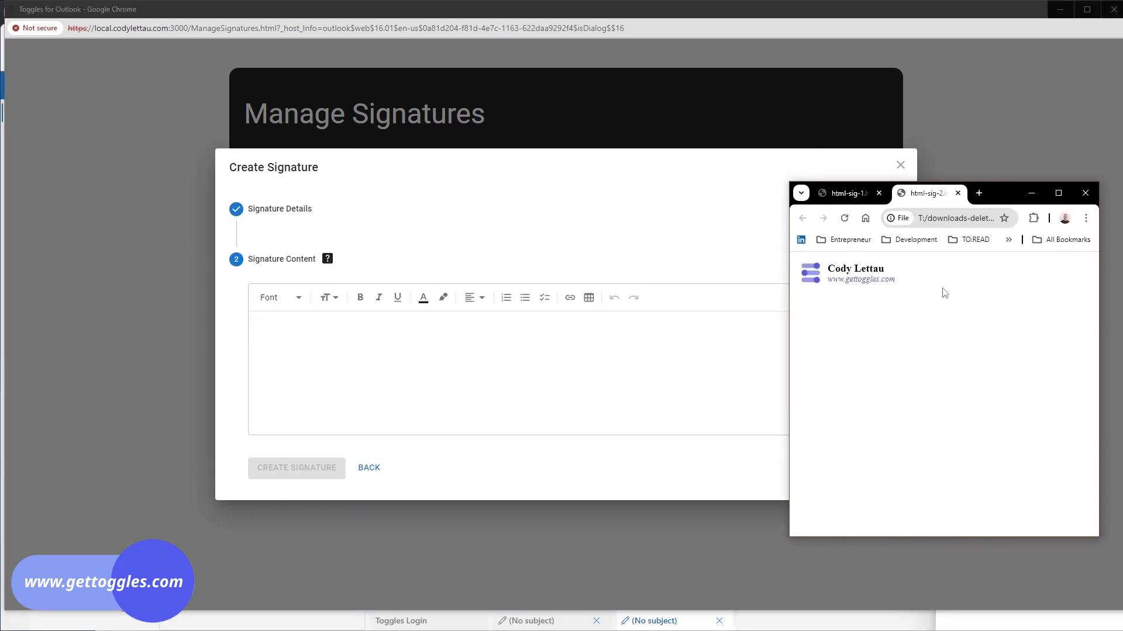
key("ctrl+a")
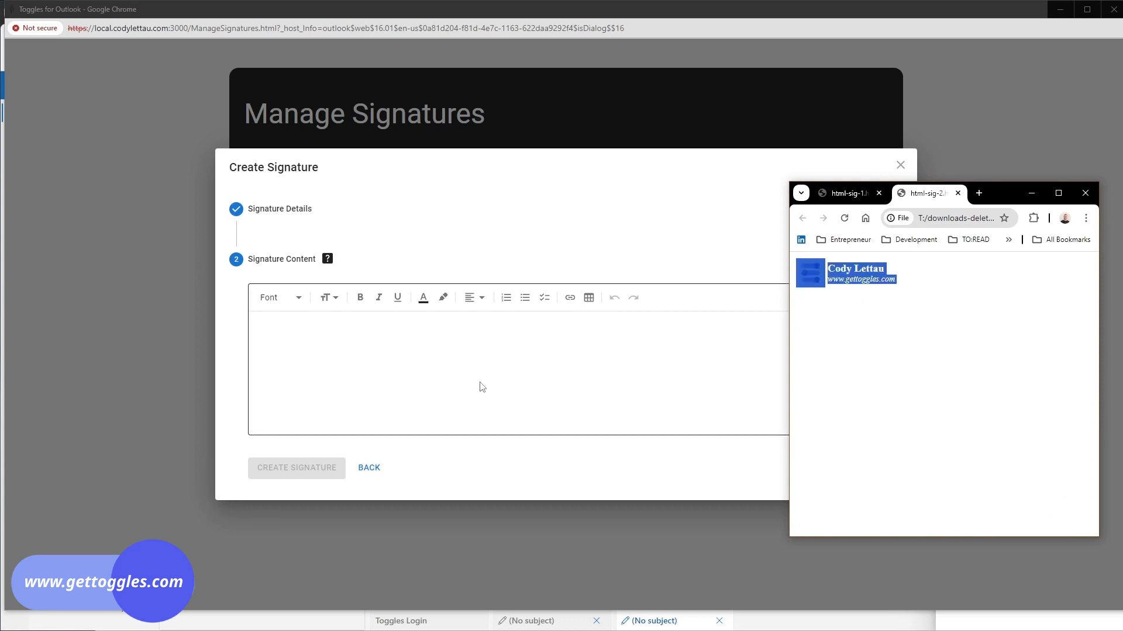
left_click(469, 328)
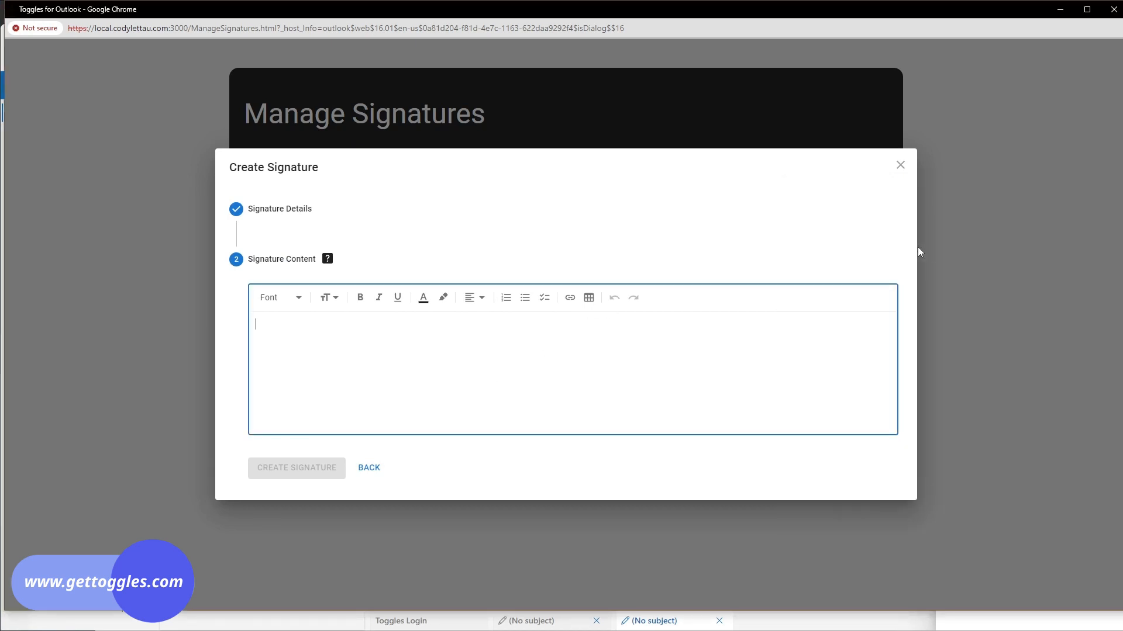
key("ctrl+v")
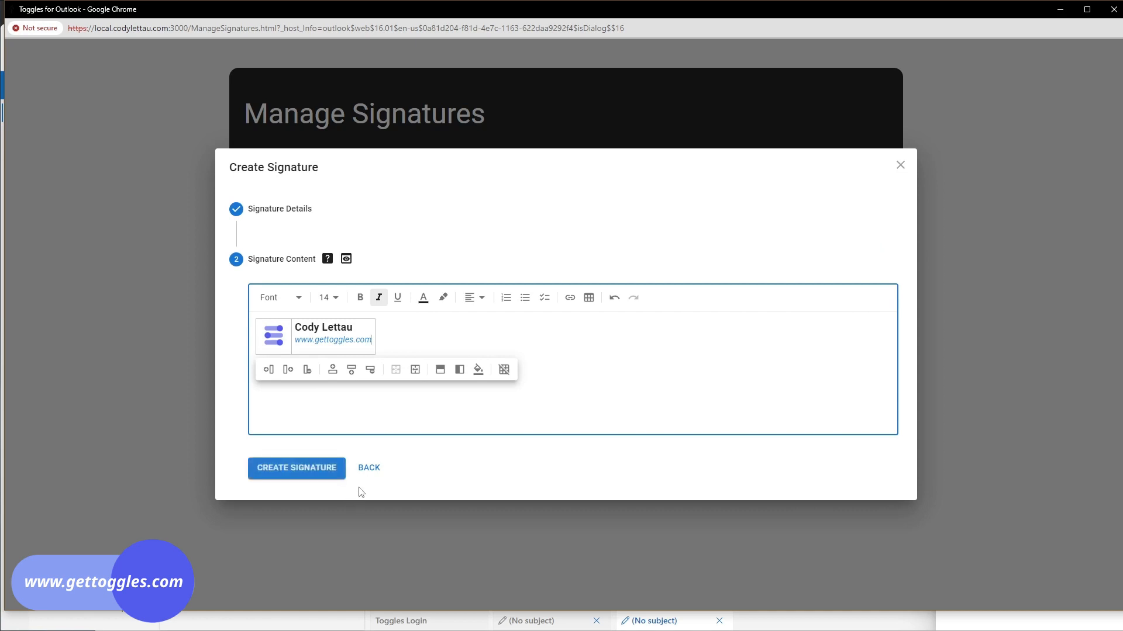
left_click(303, 478)
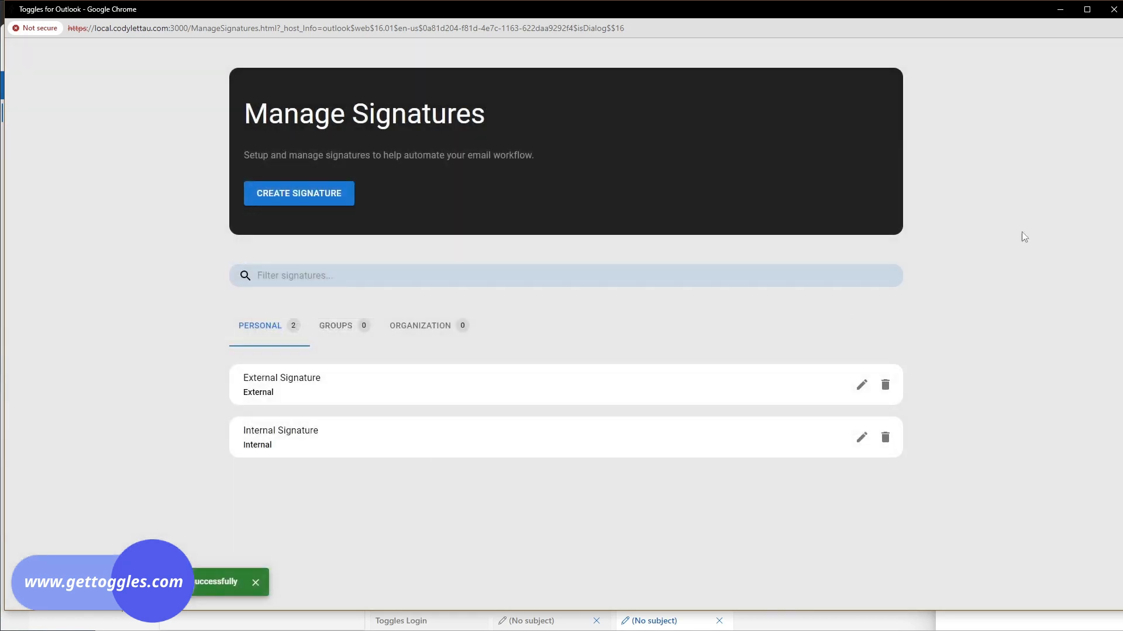
left_click(1110, 19)
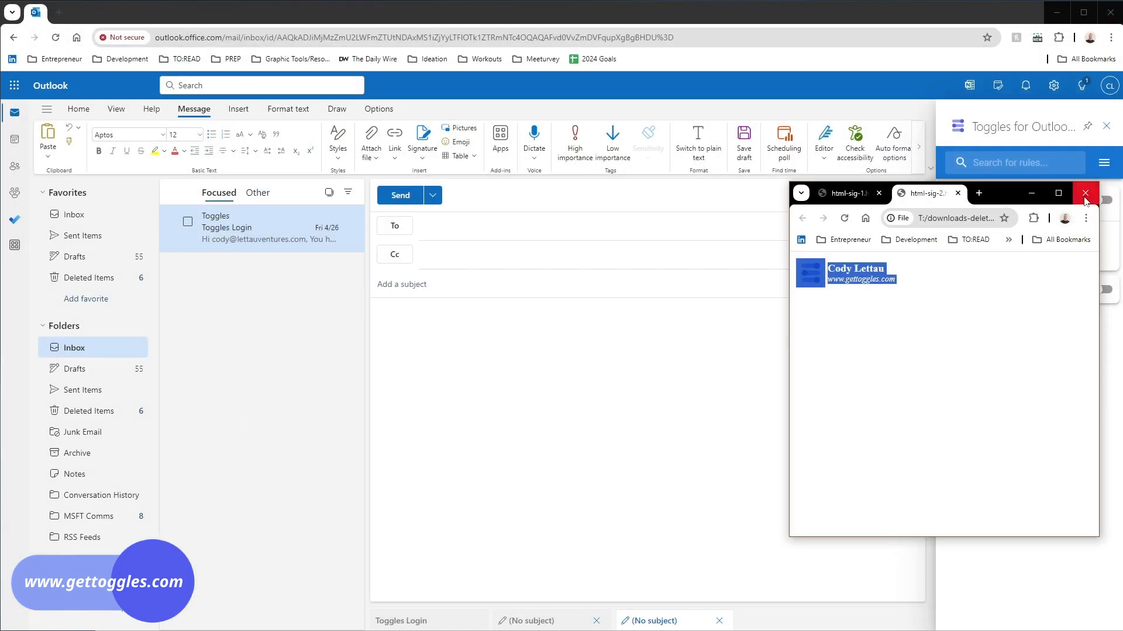
left_click(1089, 196)
- Start a new rule named "Insert internal signature" with the description "Internal signature rule" and continue to its actions
left_click(1104, 162)
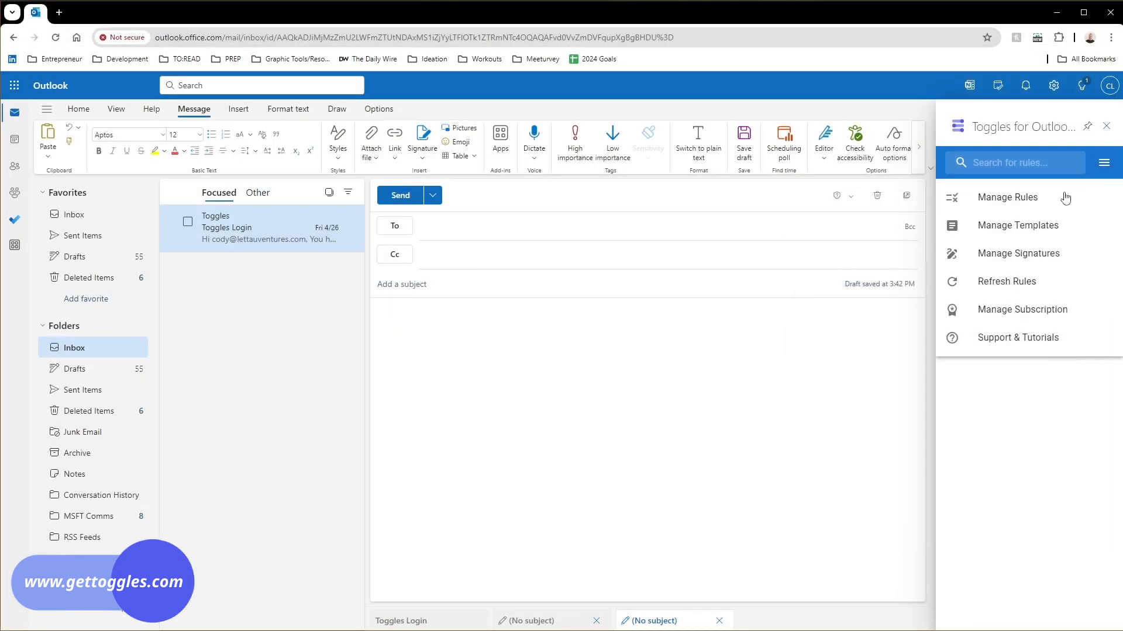
left_click(1022, 198)
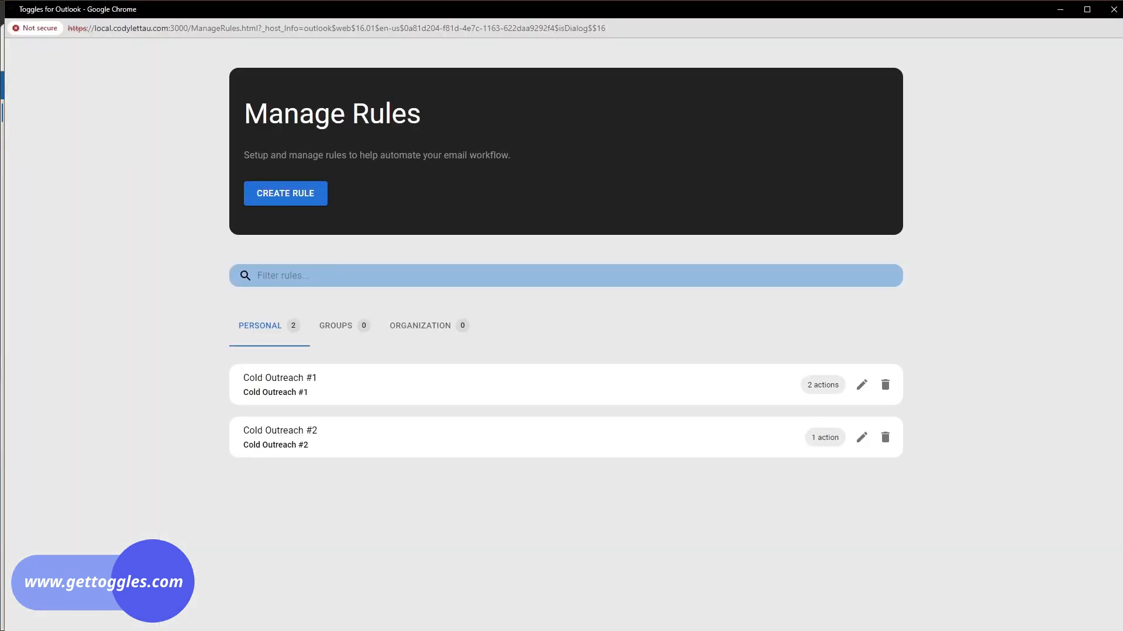
left_click(282, 197)
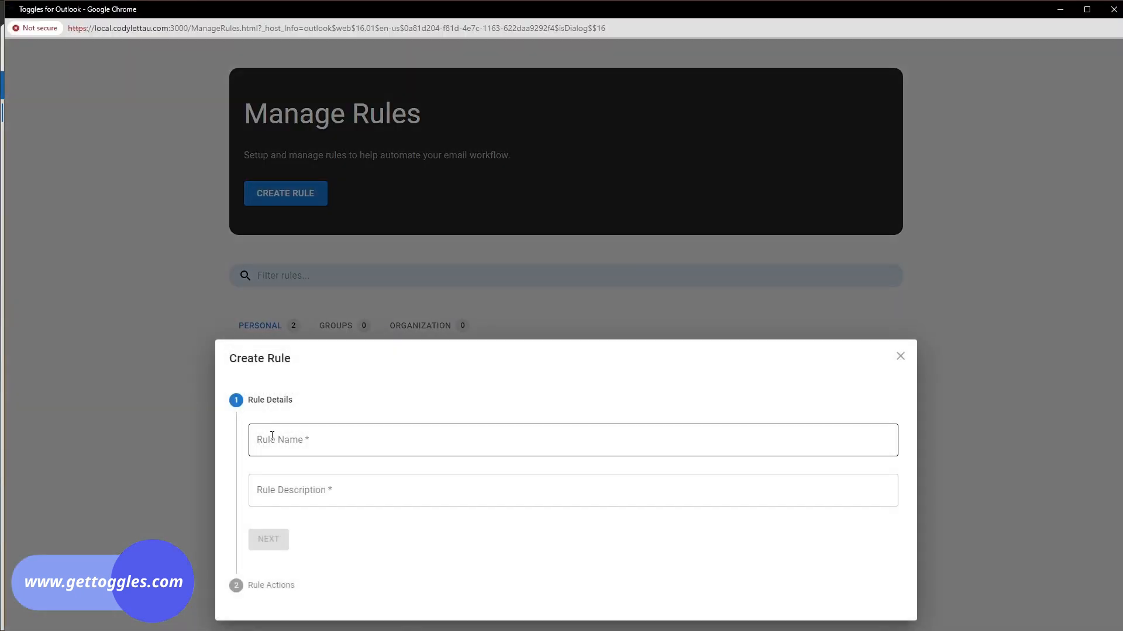
left_click(272, 437)
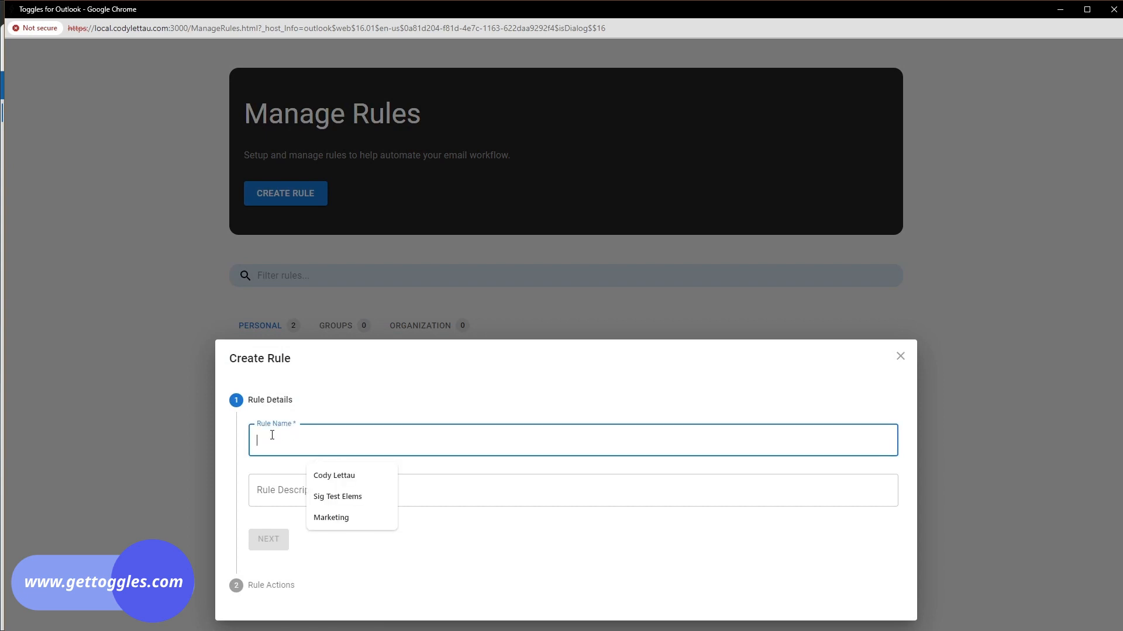
type("Insert ")
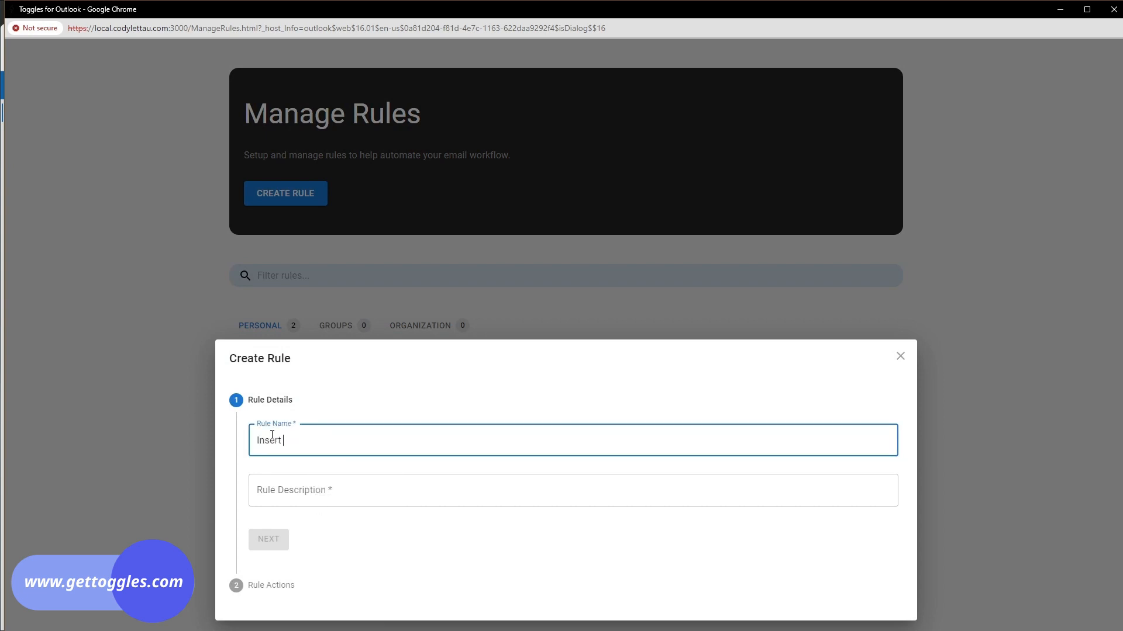
type("internal signature")
key("Tab")
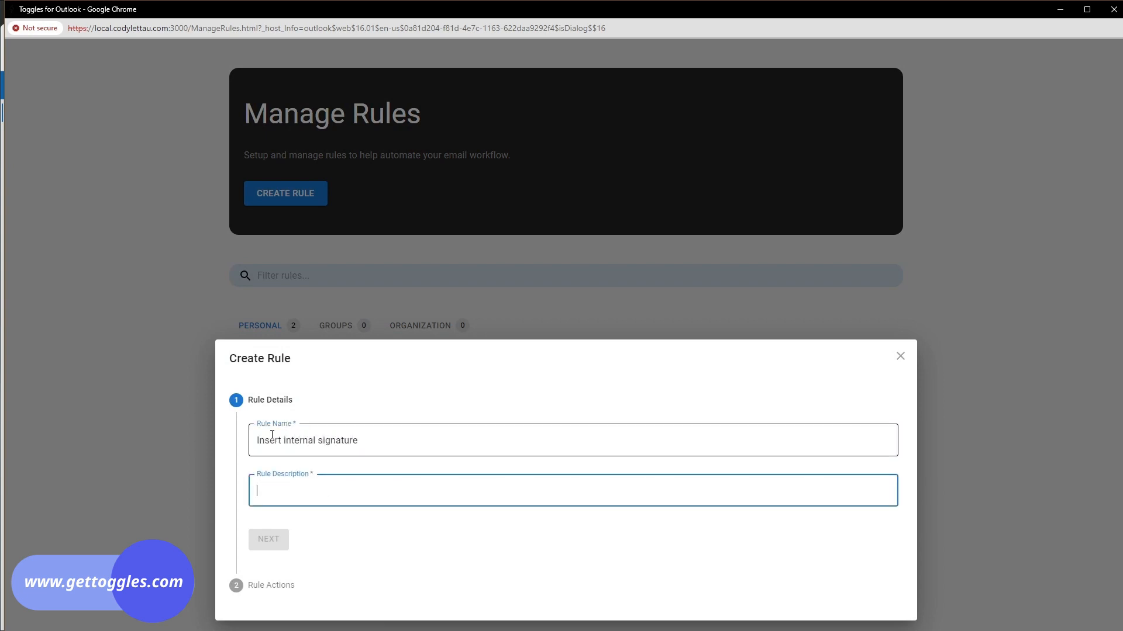
type("Internal signature r")
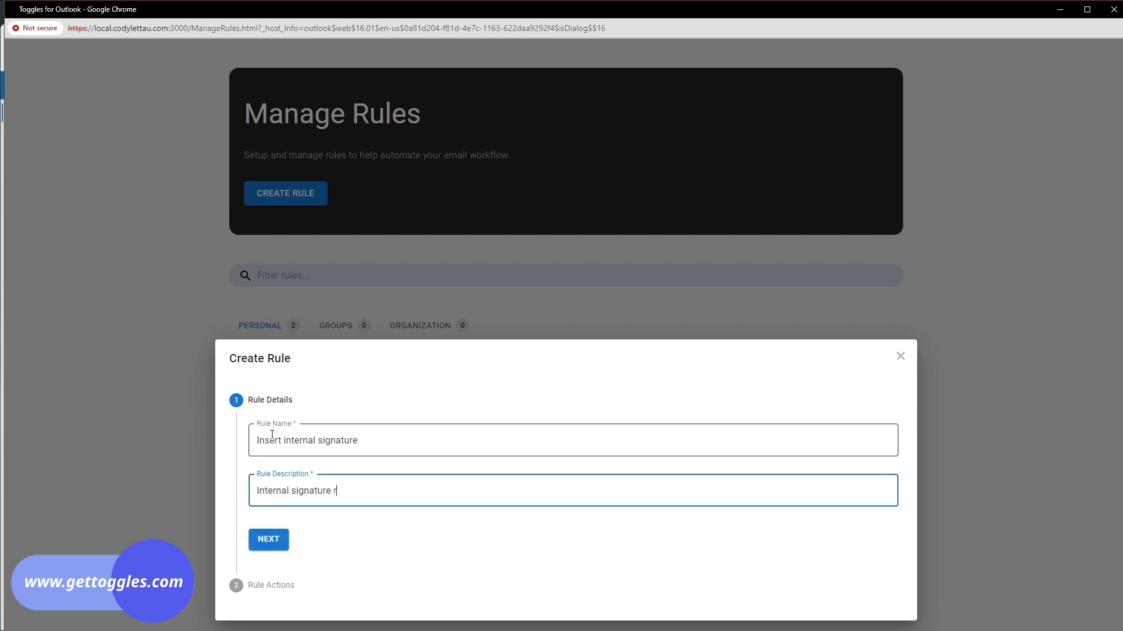
type("ule")
left_click(267, 539)
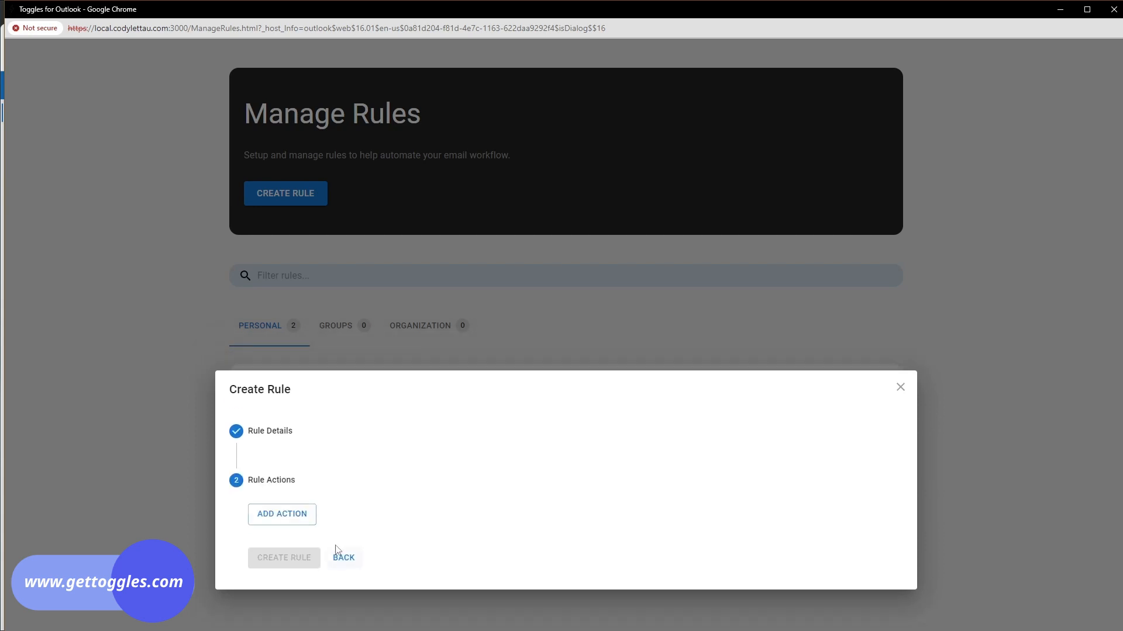
- Add a signature action using Internal Signature, create the rule and close rule management
left_click(283, 520)
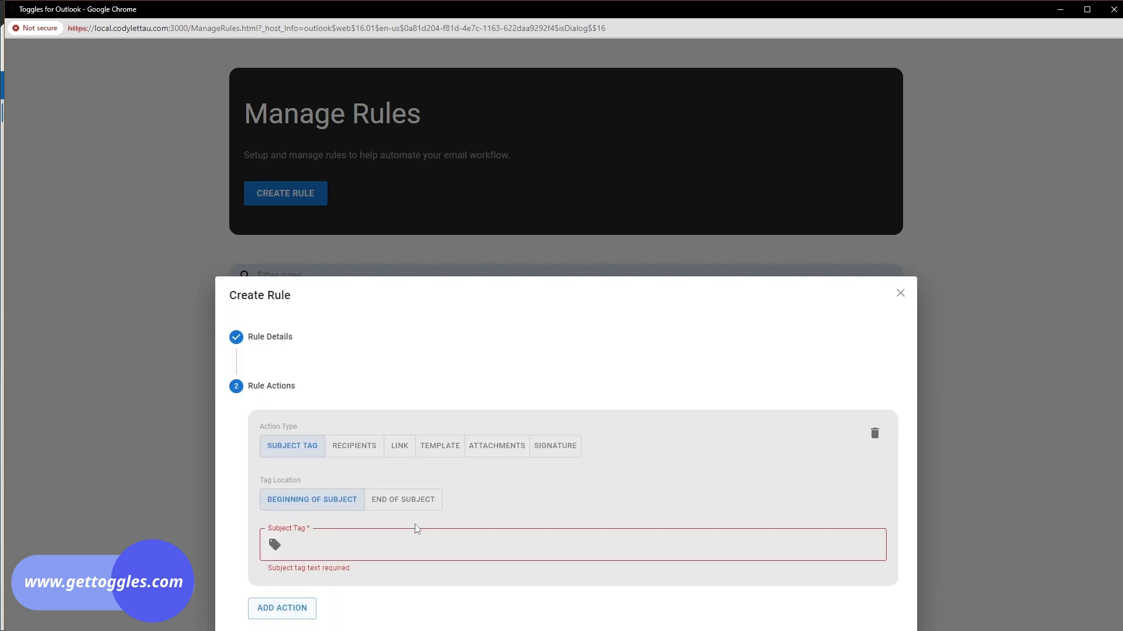
left_click(566, 454)
left_click(570, 522)
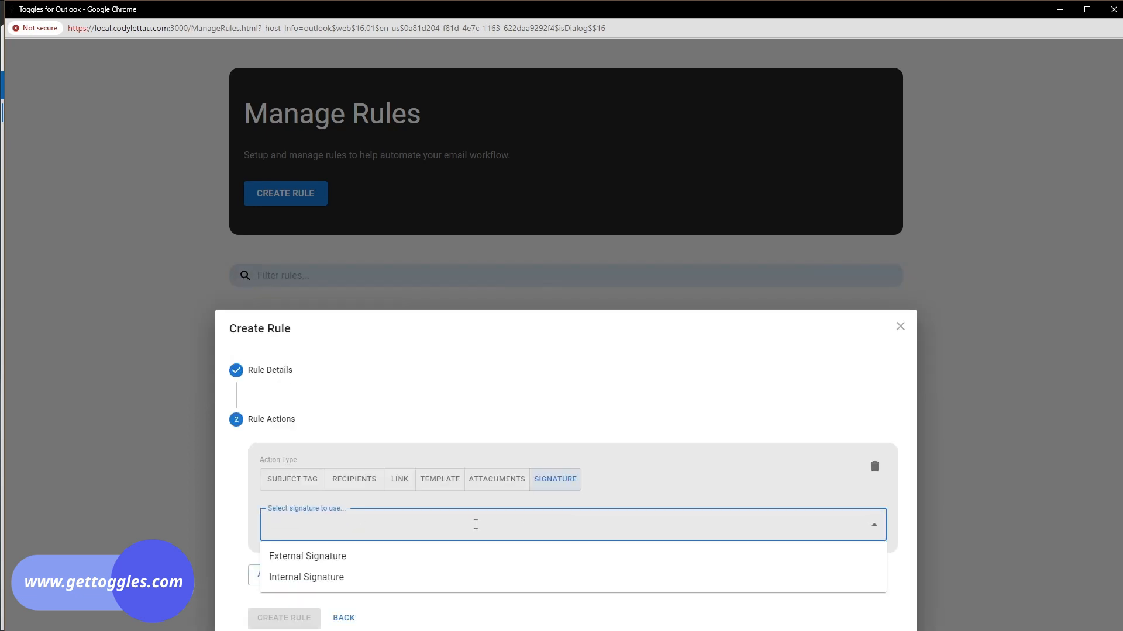
left_click(306, 577)
left_click(284, 618)
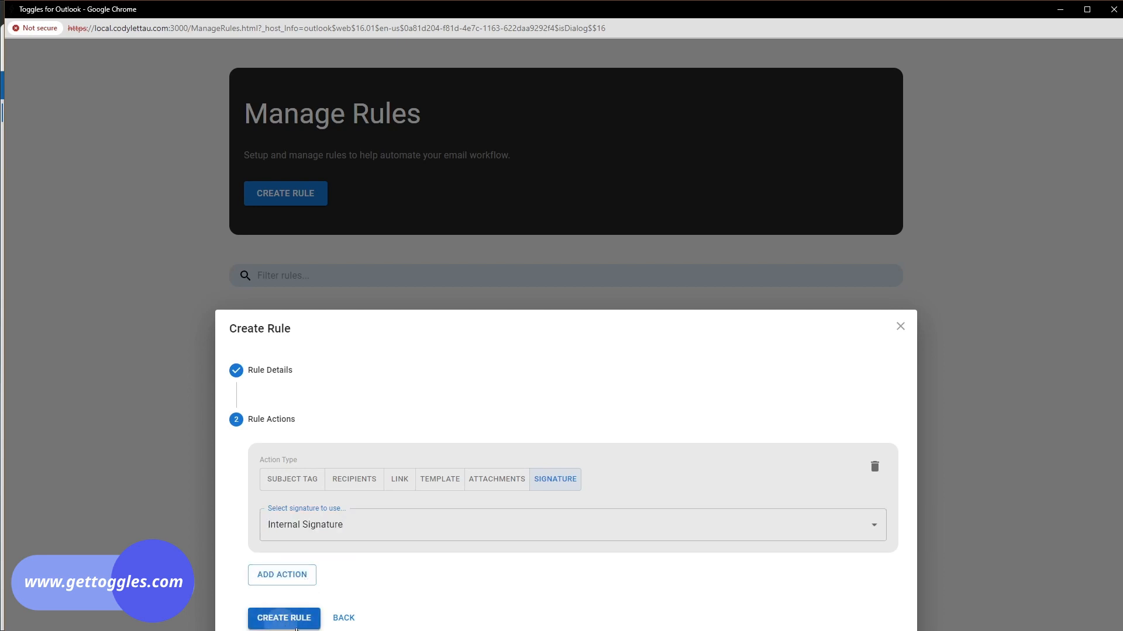
left_click(1116, 13)
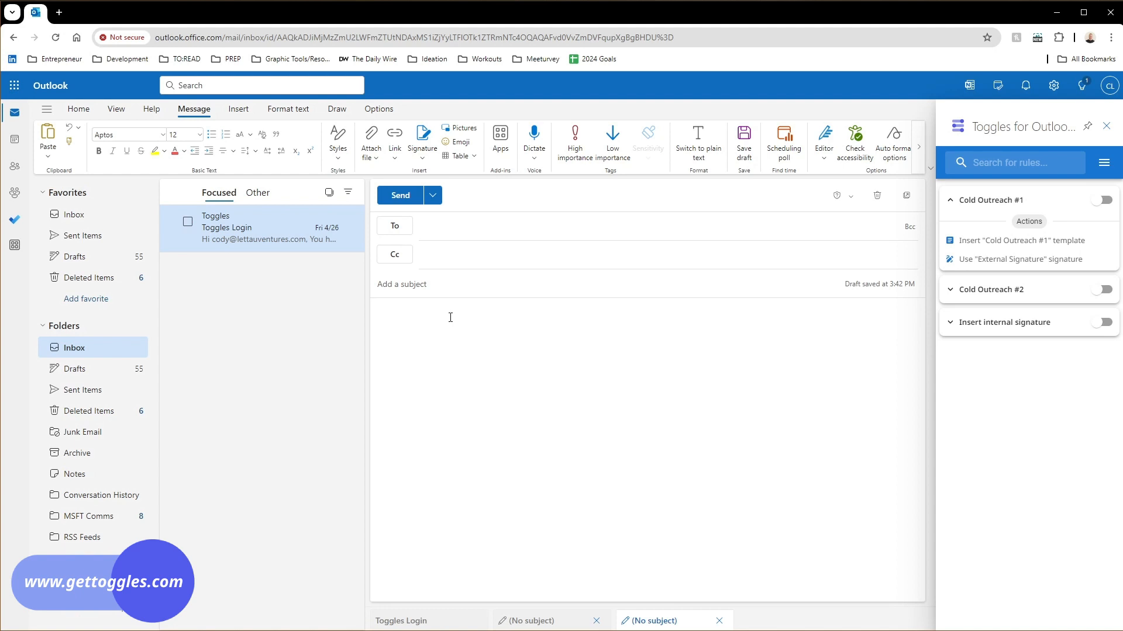
- Write a first-name greeting and "Did you see this?" in the draft body, and turn on the Insert internal signature rule
type("Hey Cody")
key("Return")
type("Did you see this?")
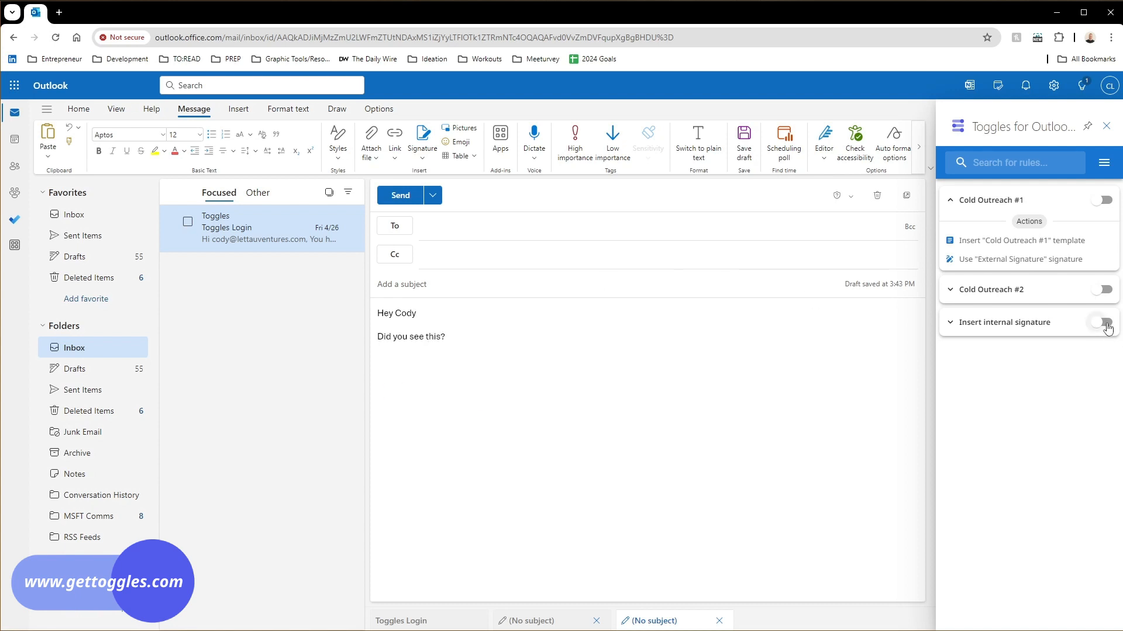
left_click(1106, 323)
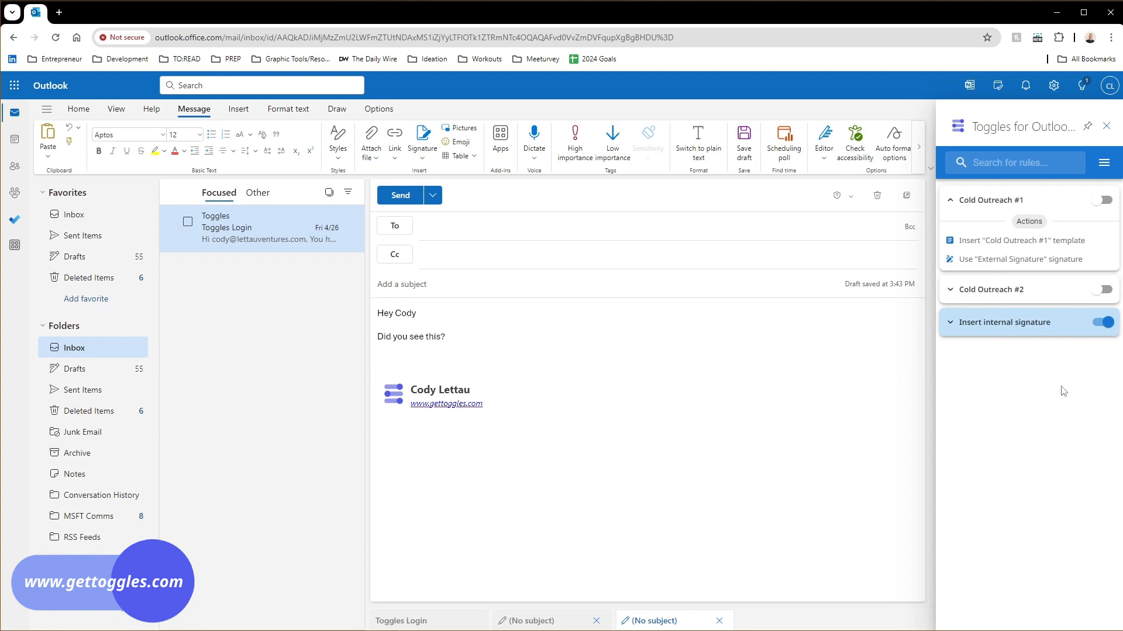